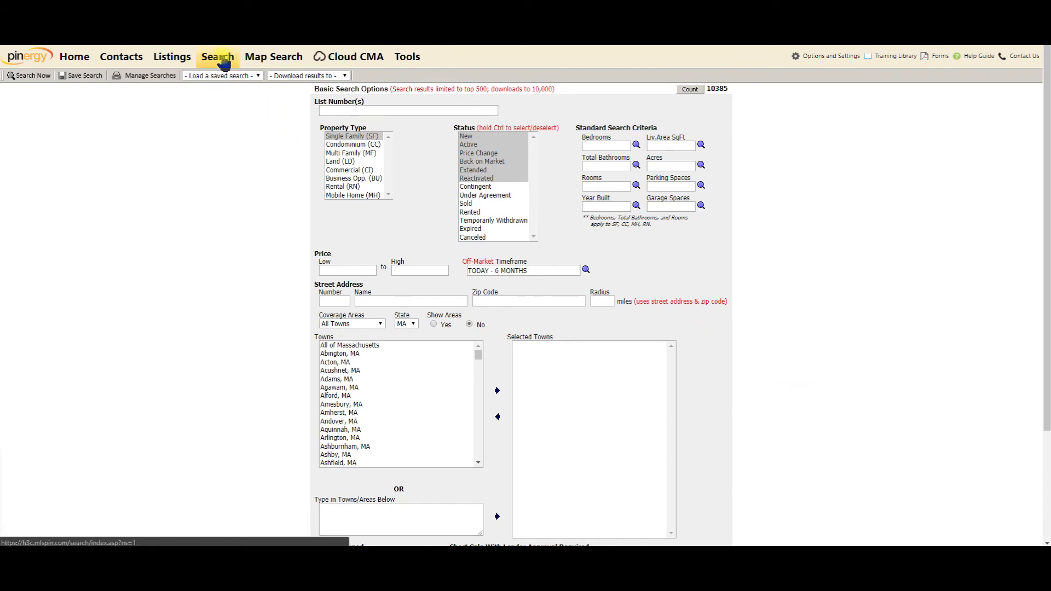
# Search Single Family (SF) listings with only Back on Market status, returning 157 results
pyautogui.click(362, 138)
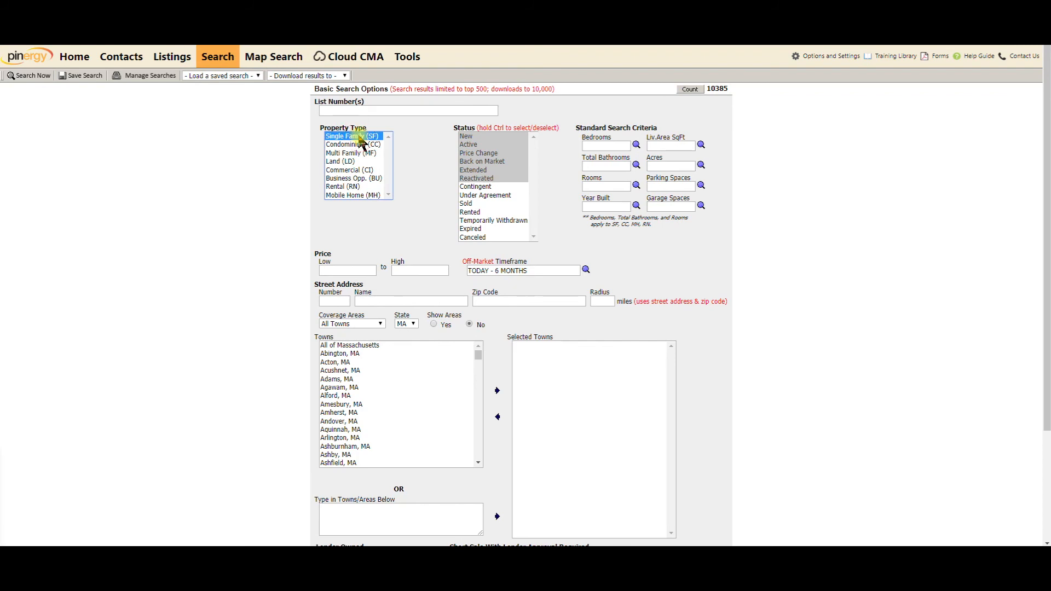
pyautogui.click(484, 162)
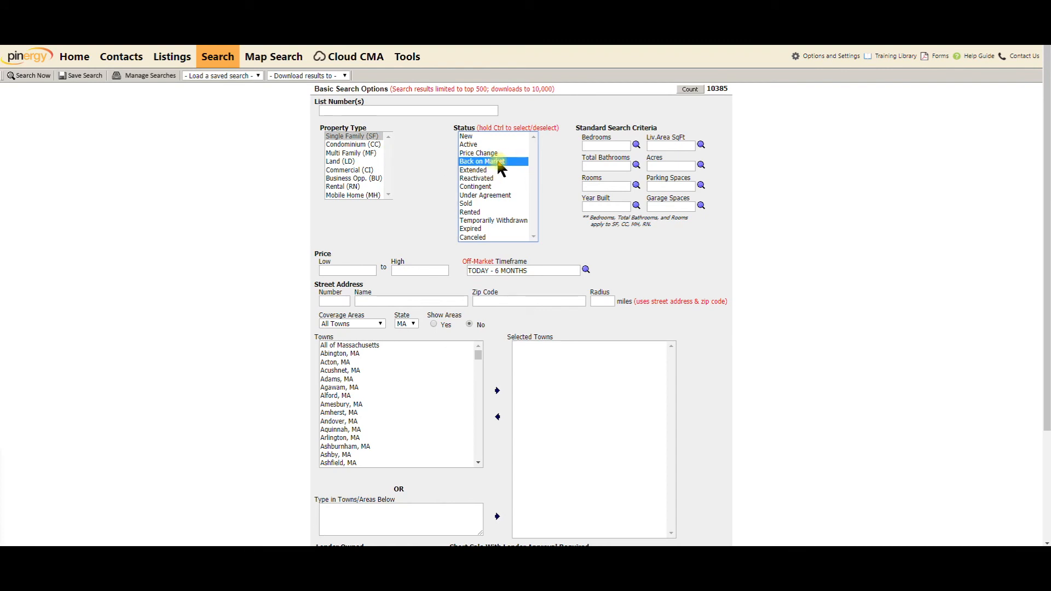
pyautogui.click(402, 132)
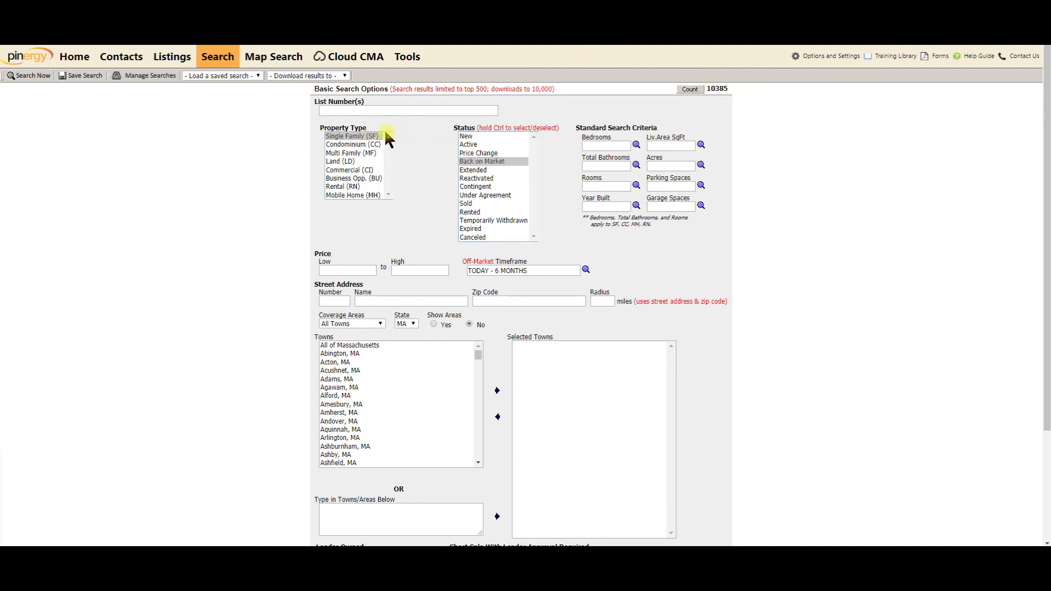
pyautogui.click(349, 137)
pyautogui.click(485, 164)
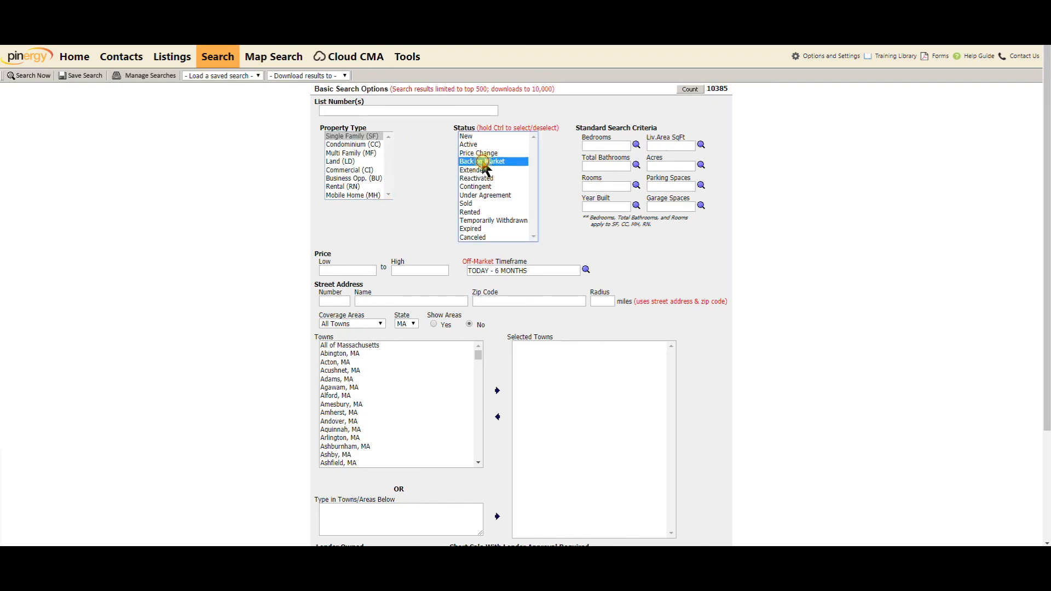
pyautogui.click(30, 77)
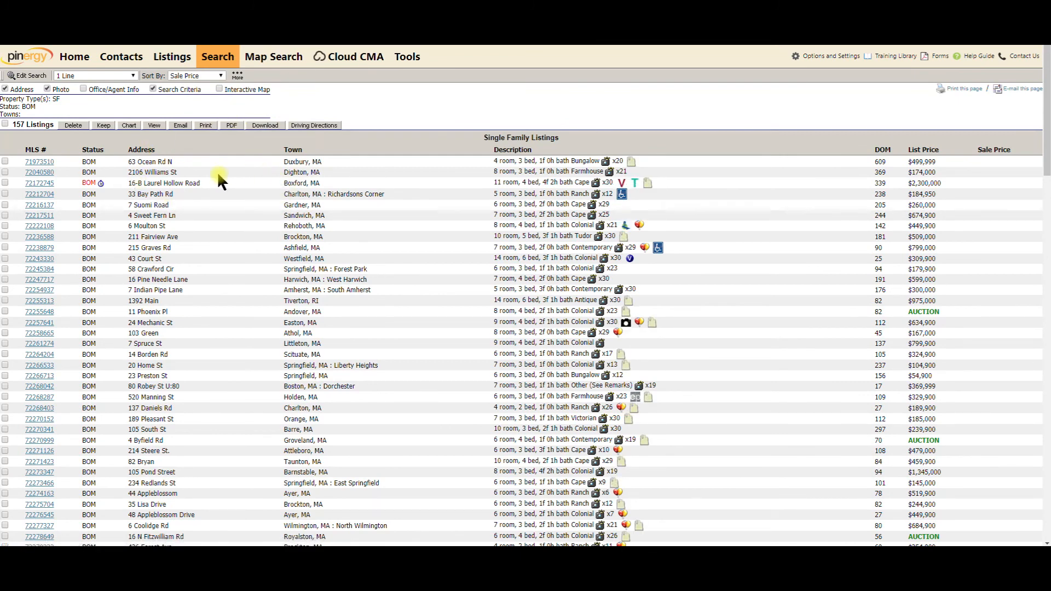
# Select all 157 listings for download and acknowledge the auction listings notice
pyautogui.click(5, 125)
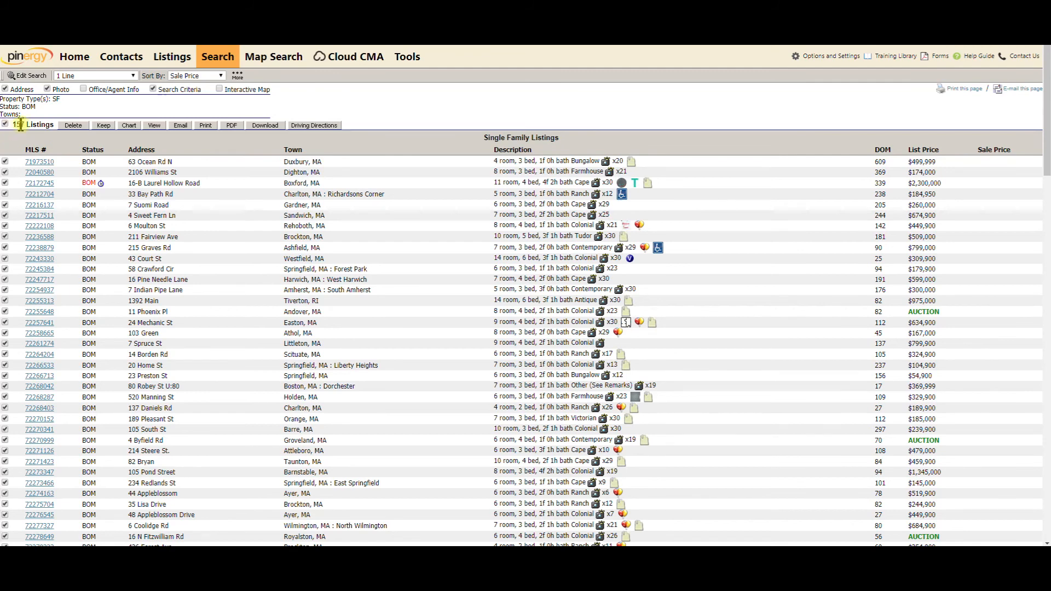
pyautogui.click(262, 127)
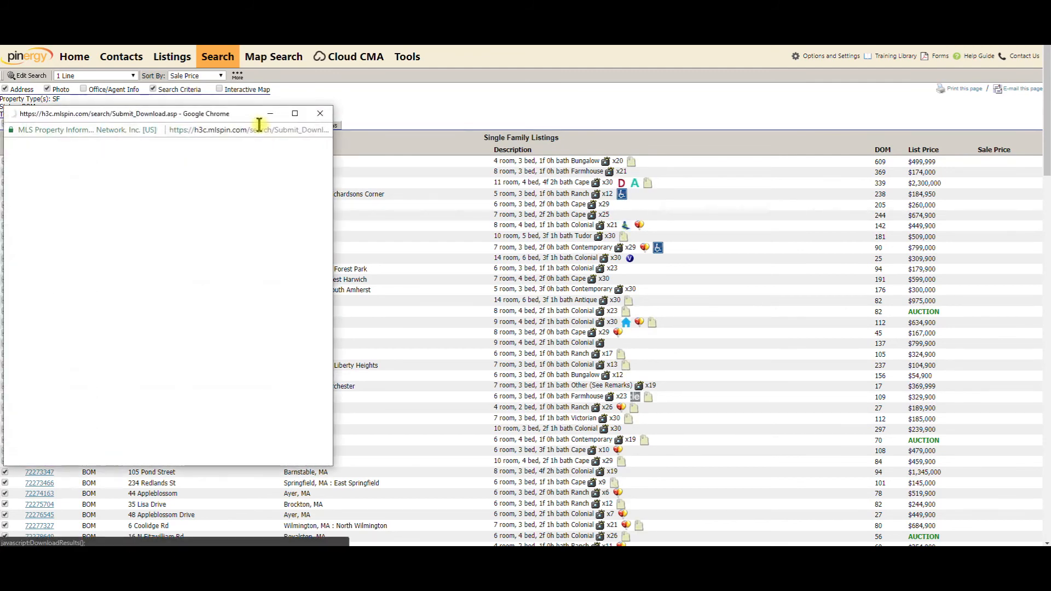
pyautogui.click(266, 198)
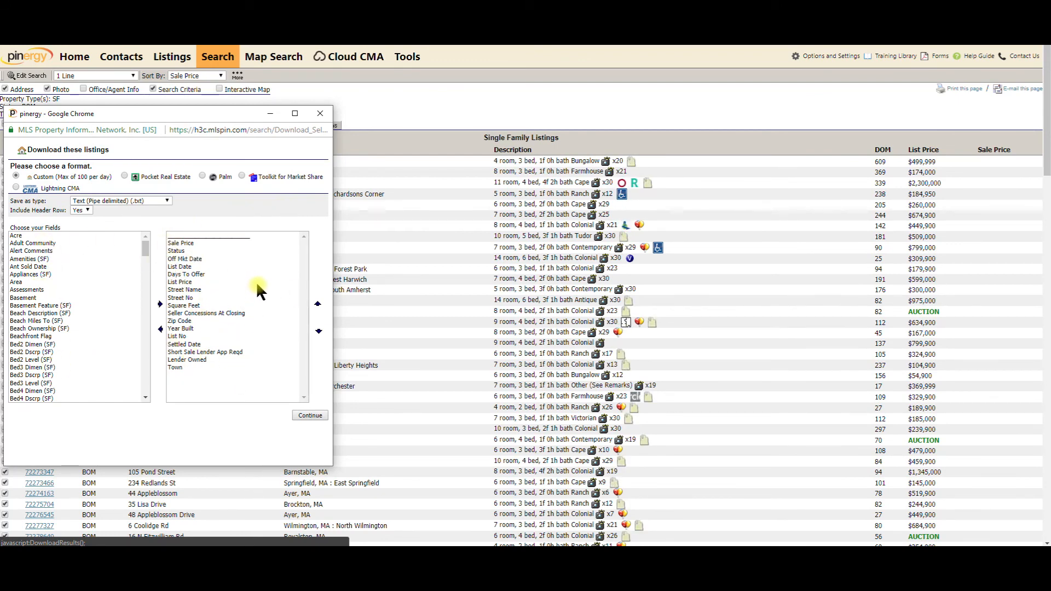
# Add every field from Acre through Zoning to the export's chosen fields
pyautogui.click(21, 237)
pyautogui.moveTo(149, 253); pyautogui.dragTo(151, 404)
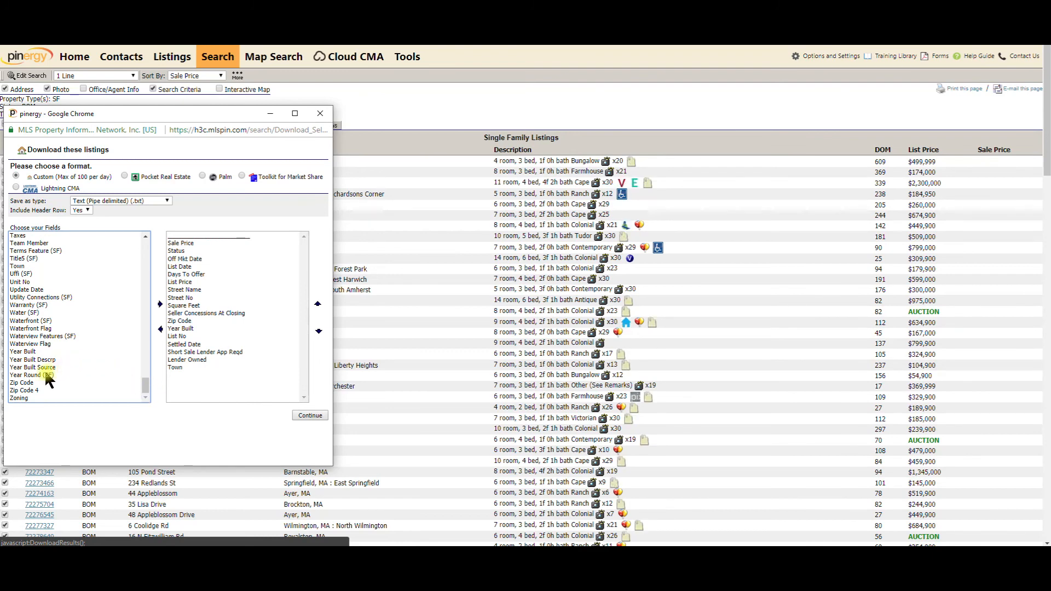
pyautogui.keyDown('shift'); pyautogui.click(24, 397); pyautogui.keyUp('shift')
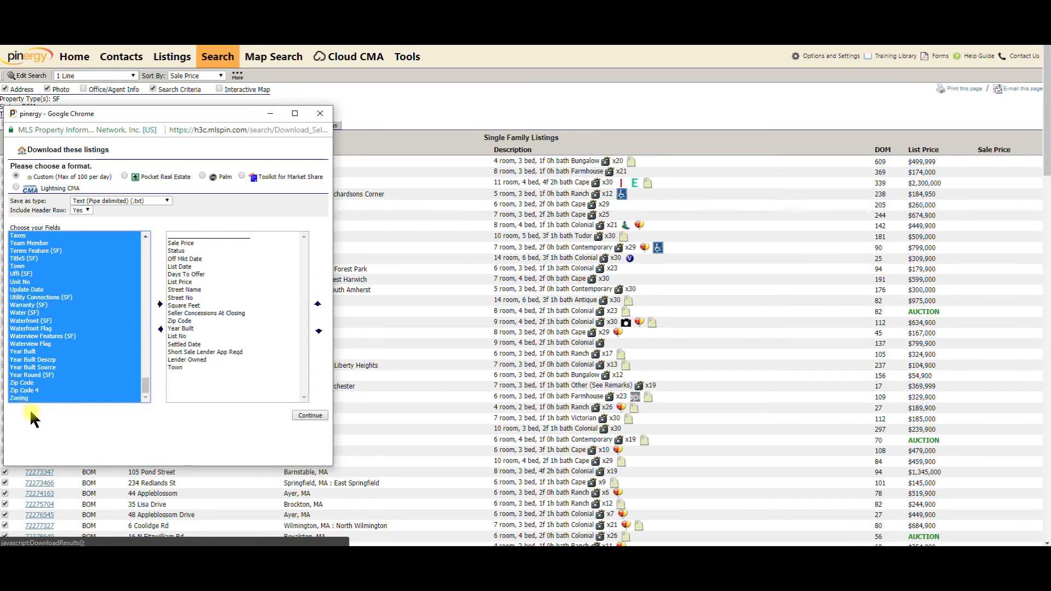
pyautogui.moveTo(146, 385)
pyautogui.mouseDown()
pyautogui.moveTo(148, 370)
pyautogui.moveTo(157, 383)
pyautogui.mouseUp()
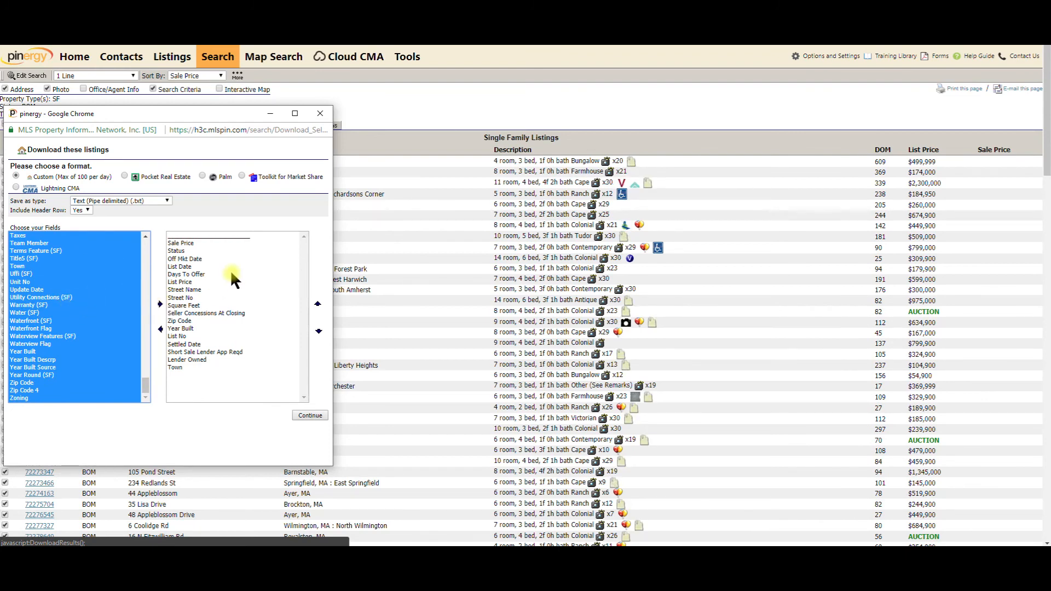
pyautogui.click(160, 305)
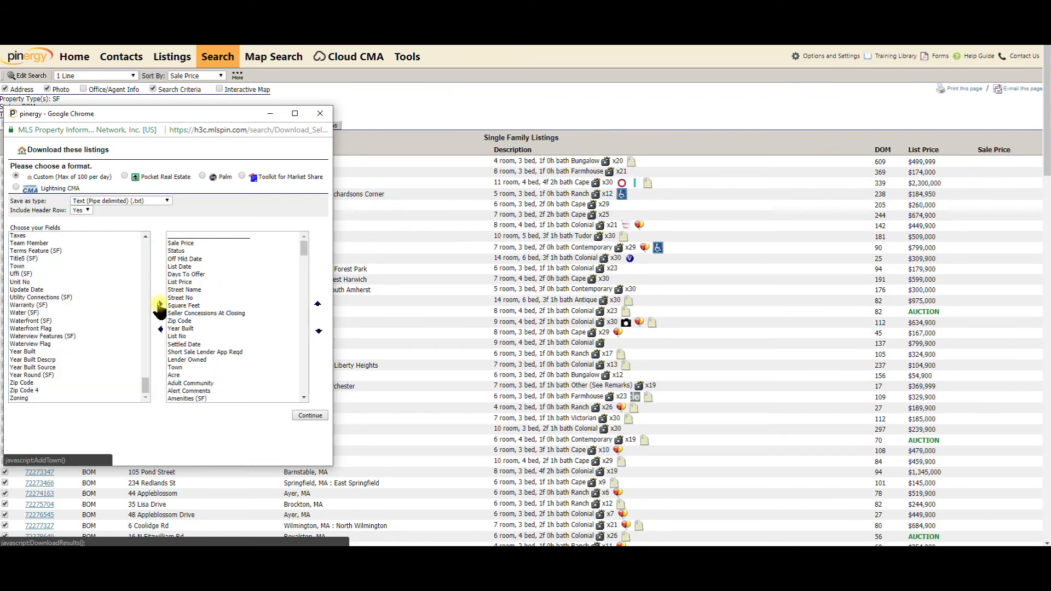
pyautogui.moveTo(304, 248)
pyautogui.mouseDown()
pyautogui.moveTo(305, 390)
pyautogui.moveTo(303, 235)
pyautogui.mouseUp()
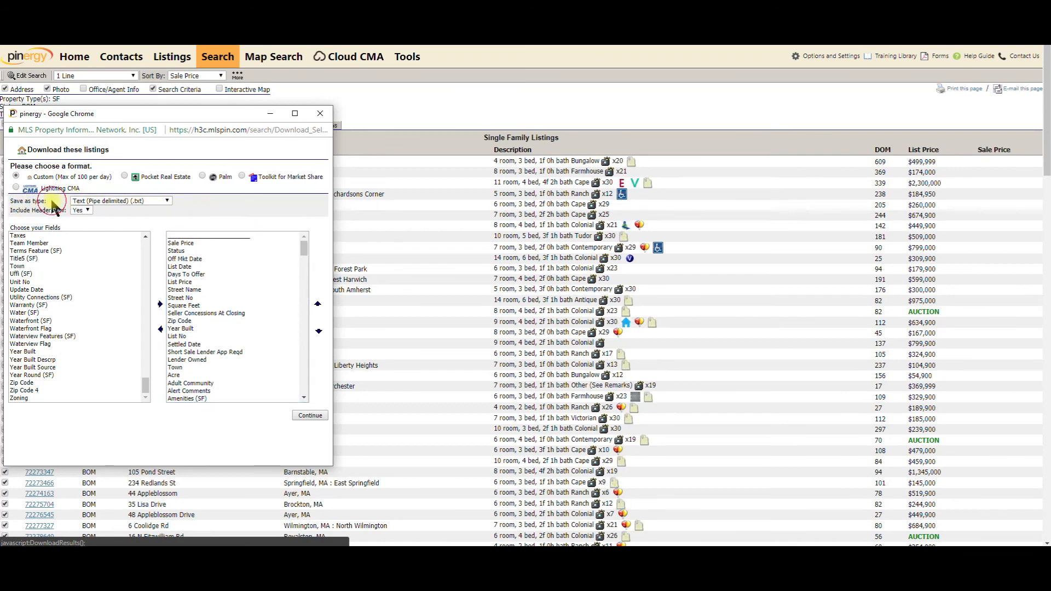
# Export the listings as CSV (Comma delimited), downloading export (2).csv
pyautogui.click(159, 202)
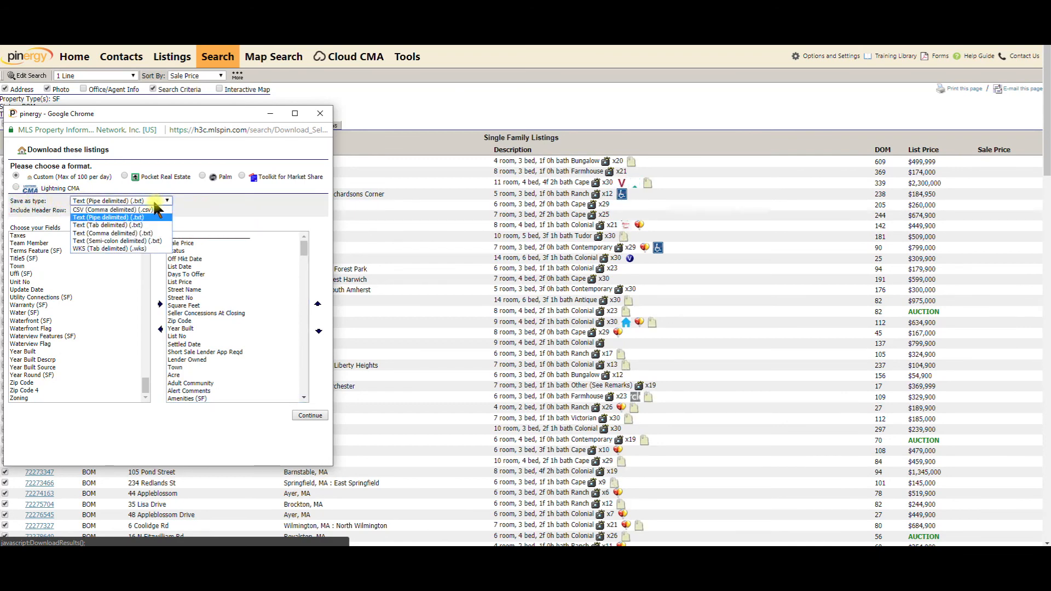
pyautogui.click(88, 212)
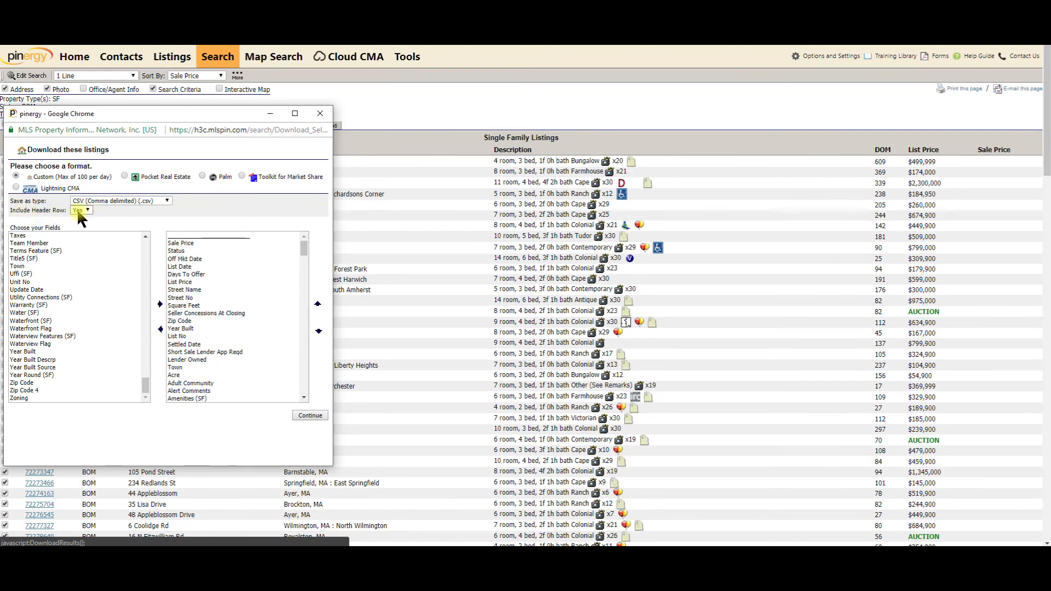
pyautogui.click(310, 416)
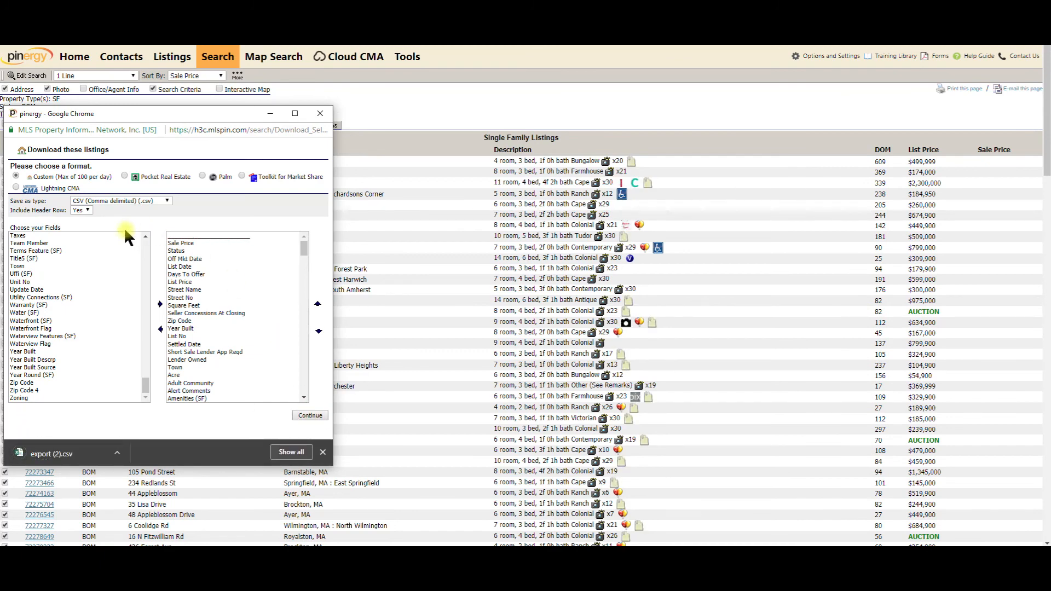
pyautogui.moveTo(149, 387); pyautogui.dragTo(145, 239)
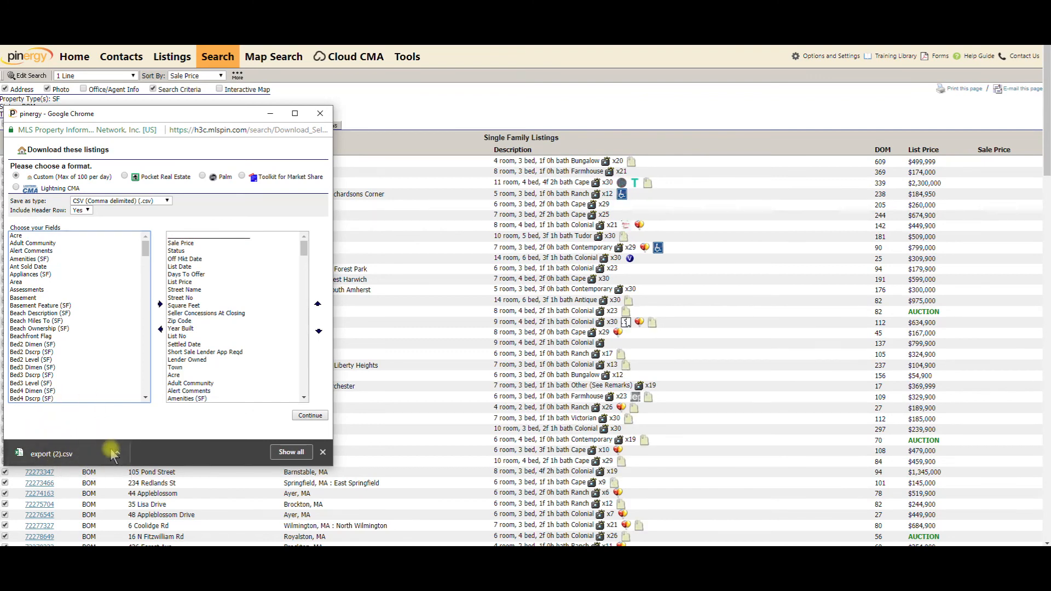
pyautogui.click(324, 452)
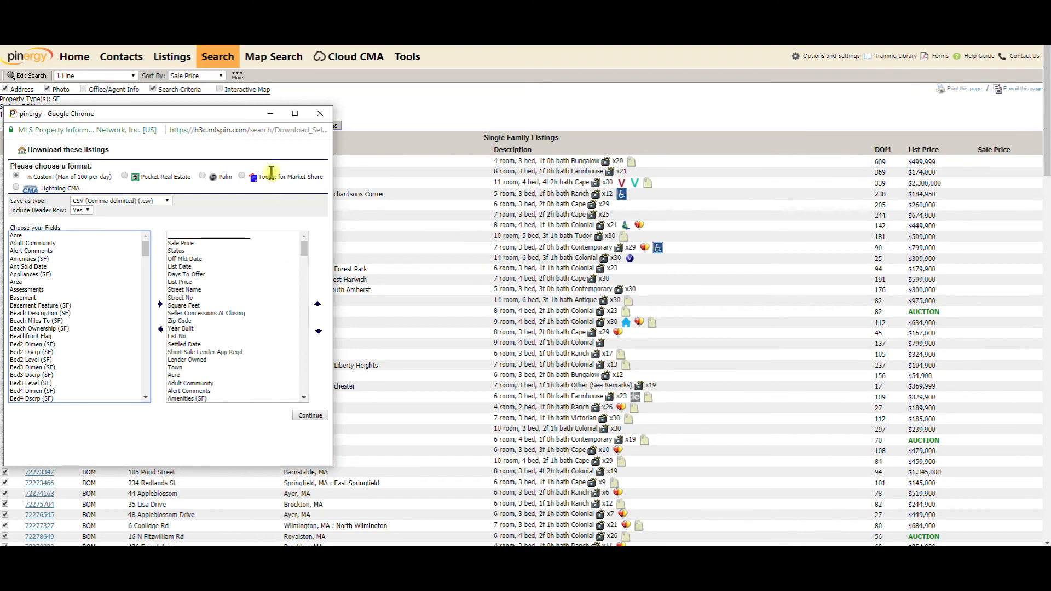
# Rerun the Back on Market search for Condominium (CC) listings, returning 56 results
pyautogui.click(321, 114)
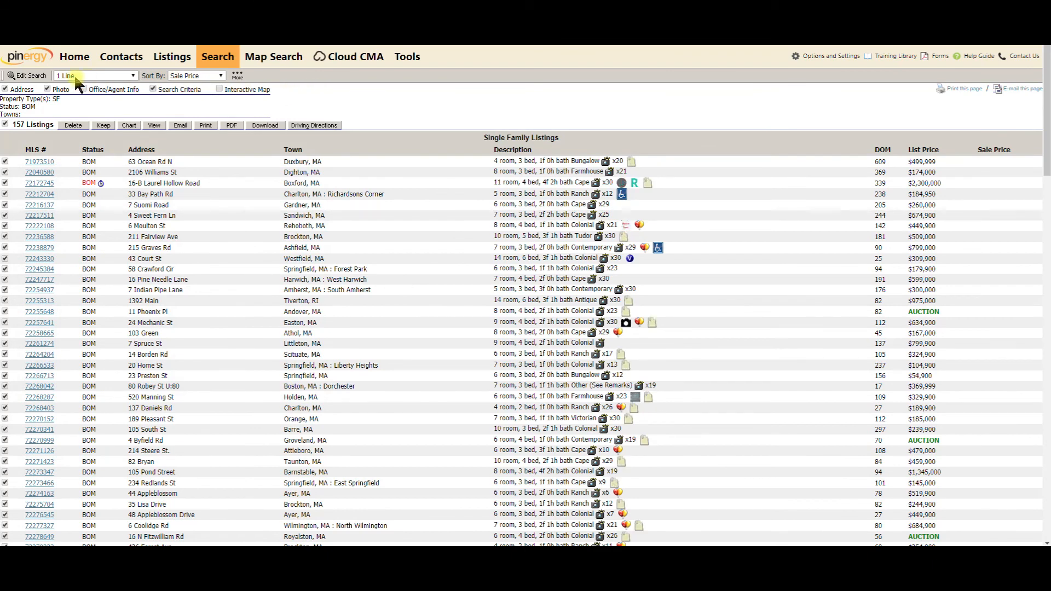
pyautogui.click(34, 76)
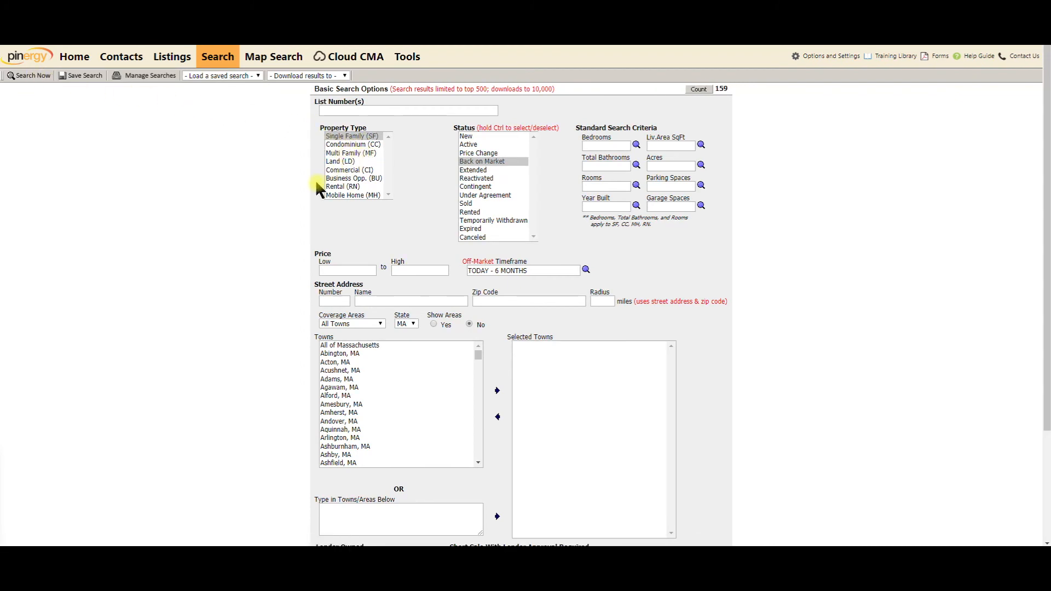
pyautogui.click(351, 145)
pyautogui.click(480, 162)
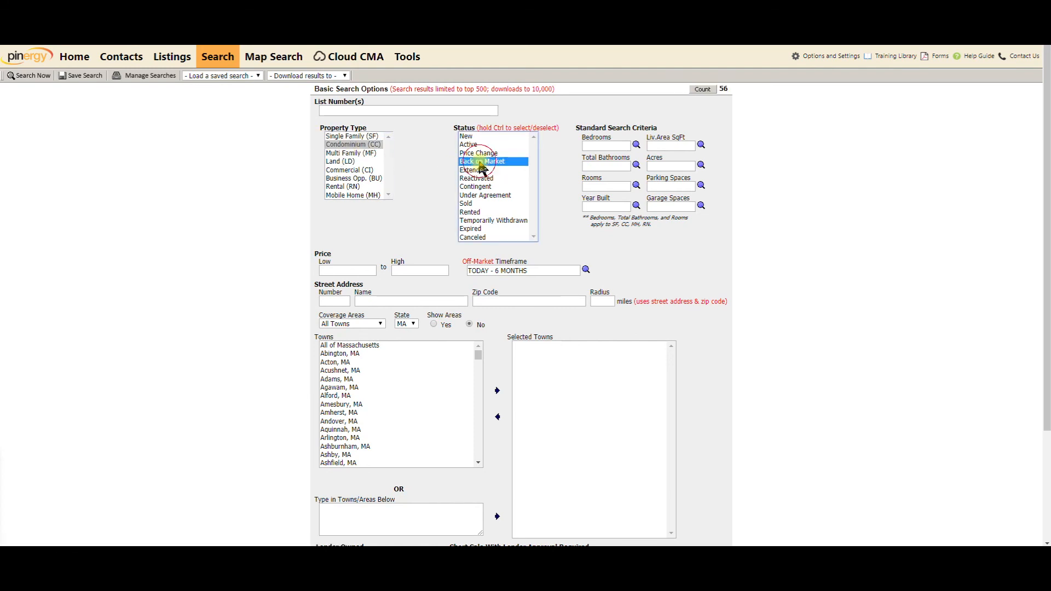
pyautogui.click(38, 77)
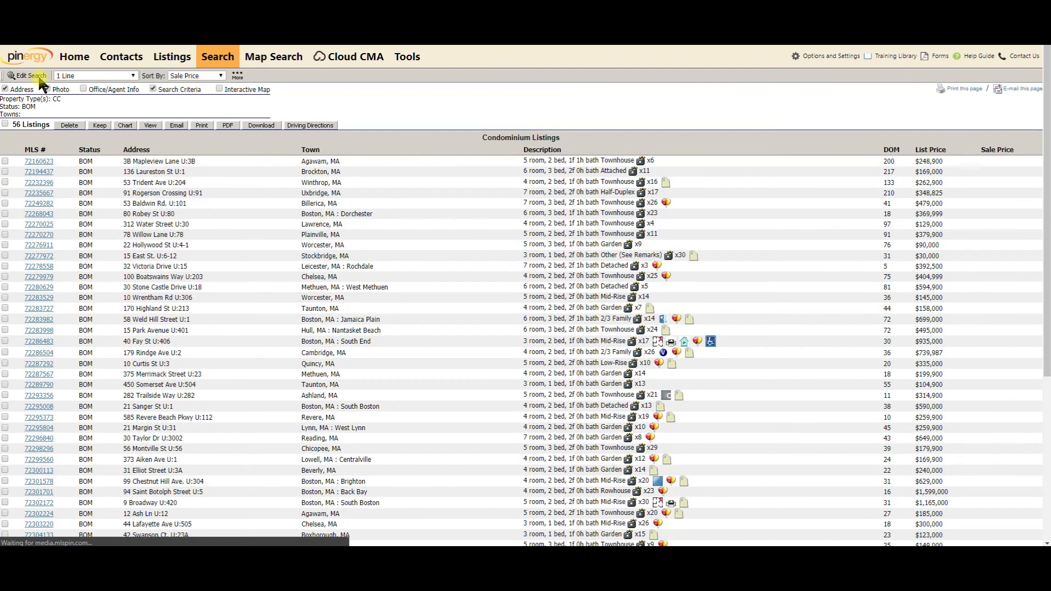
# Select all 56 condo listings for download and add fields Acre through Zoning to the export
pyautogui.click(6, 126)
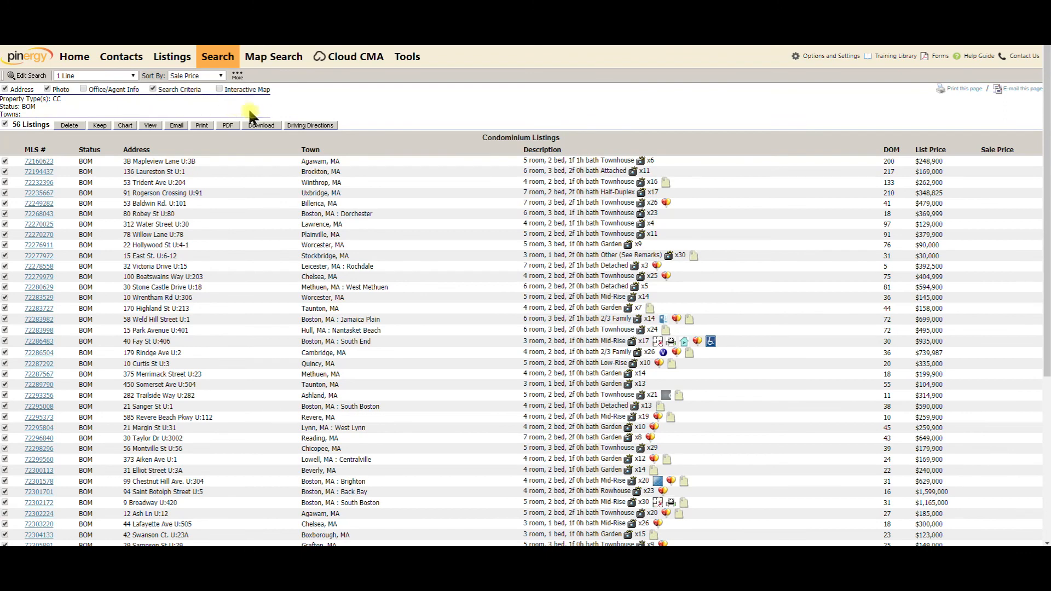
pyautogui.click(267, 130)
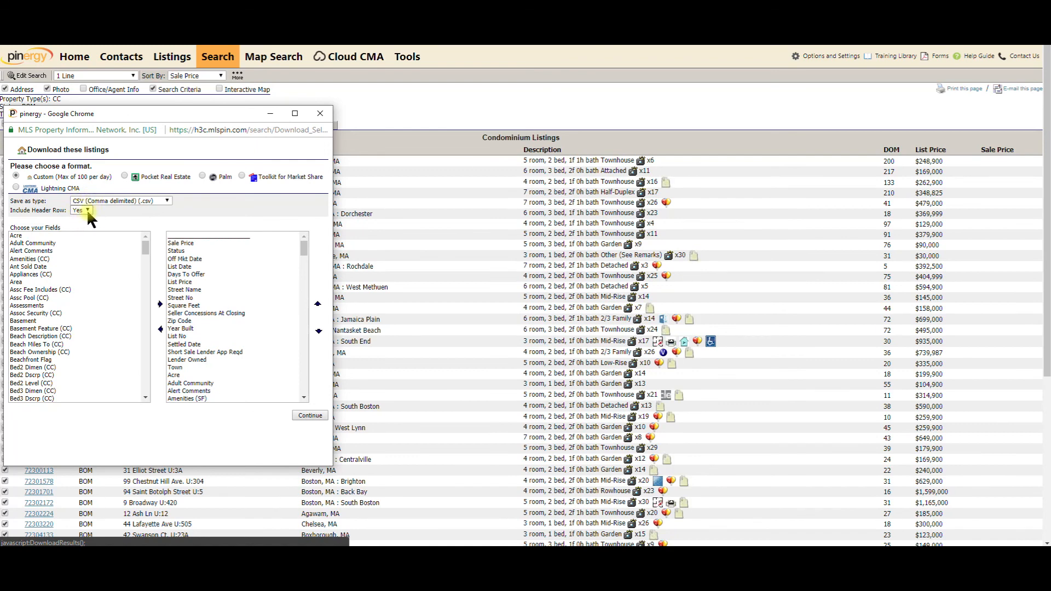
pyautogui.click(17, 236)
pyautogui.moveTo(145, 251); pyautogui.dragTo(149, 402)
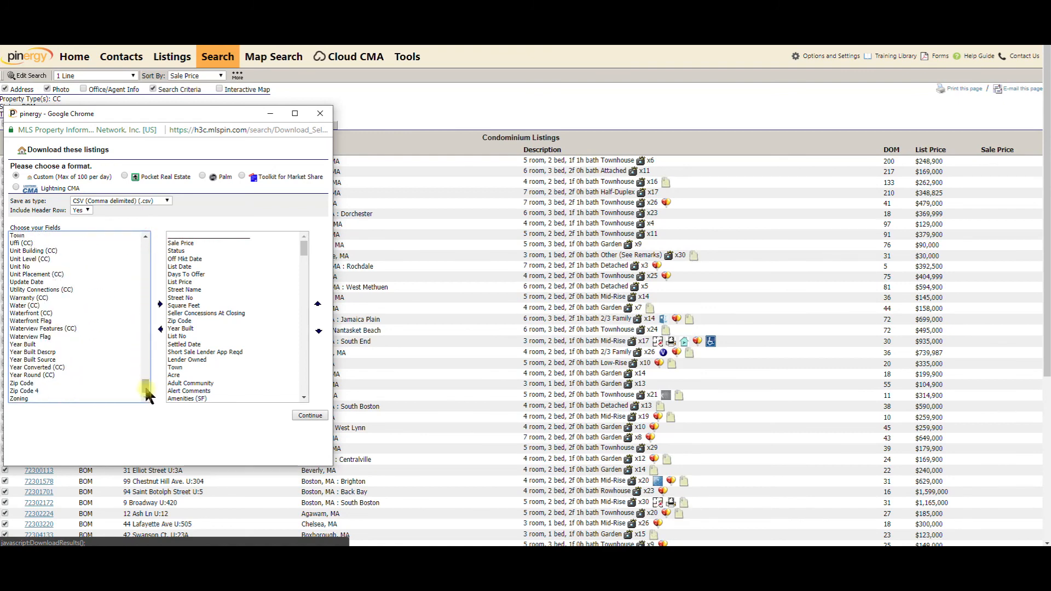
pyautogui.keyDown('shift'); pyautogui.click(29, 399); pyautogui.keyUp('shift')
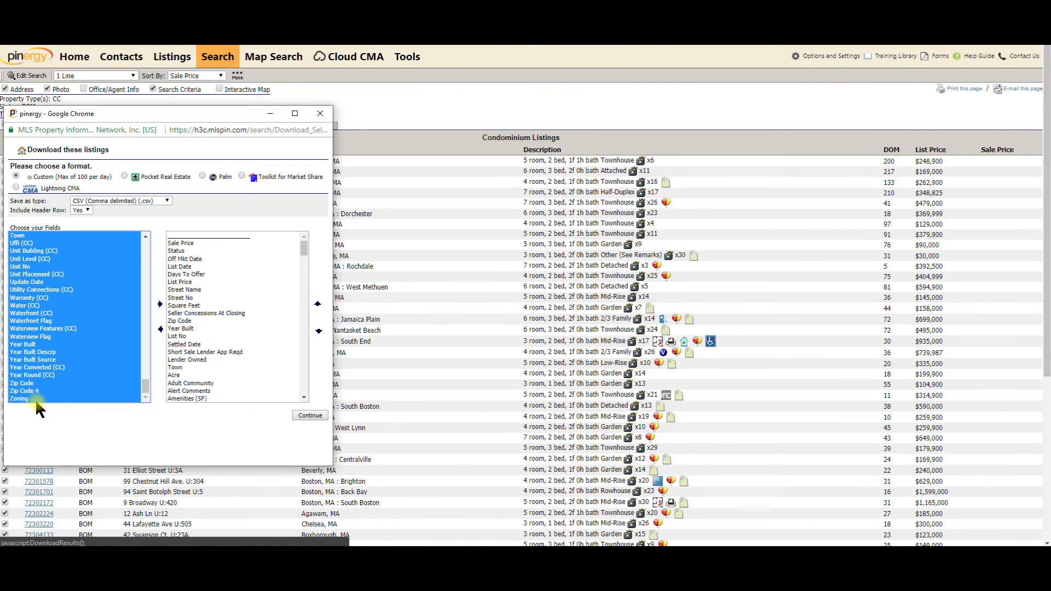
pyautogui.moveTo(146, 387)
pyautogui.mouseDown()
pyautogui.moveTo(145, 304)
pyautogui.moveTo(153, 393)
pyautogui.mouseUp()
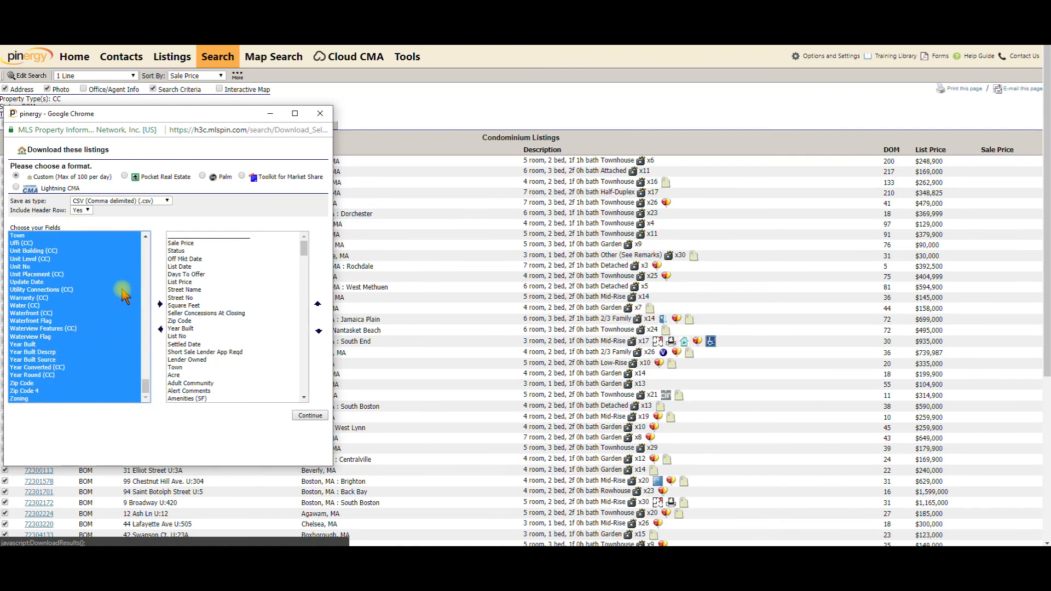
pyautogui.click(160, 306)
pyautogui.moveTo(305, 253); pyautogui.dragTo(302, 277)
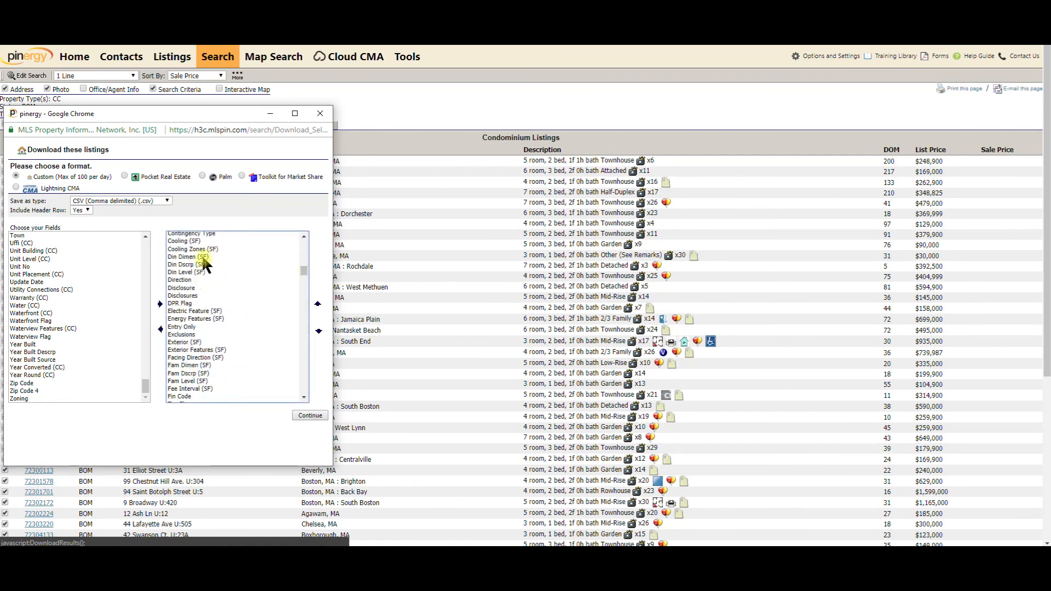
pyautogui.moveTo(304, 271); pyautogui.dragTo(299, 368)
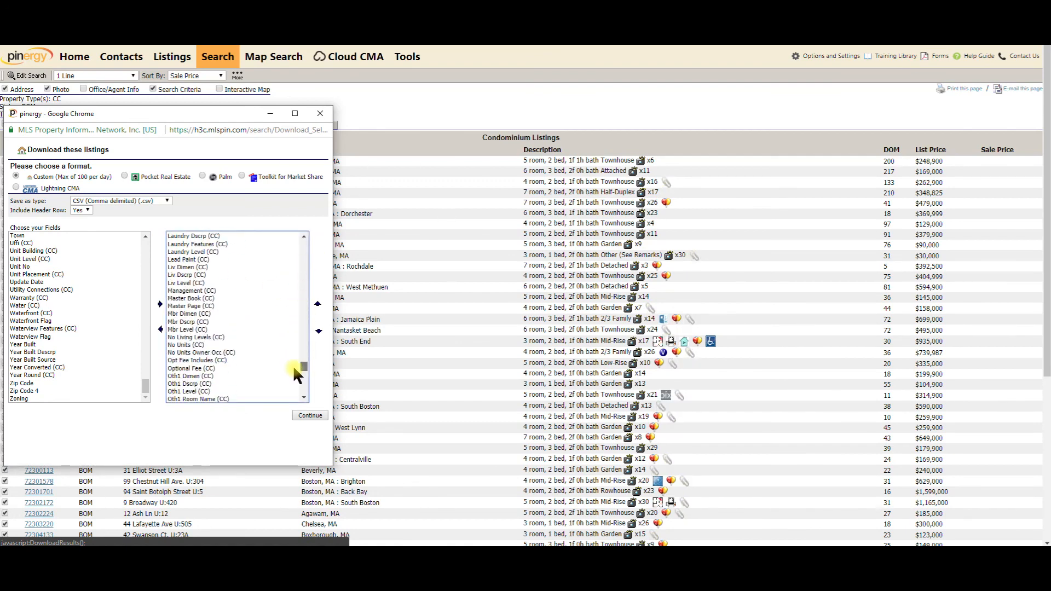
# Download the condominium listings as export (3).csv and close the download window
pyautogui.click(310, 416)
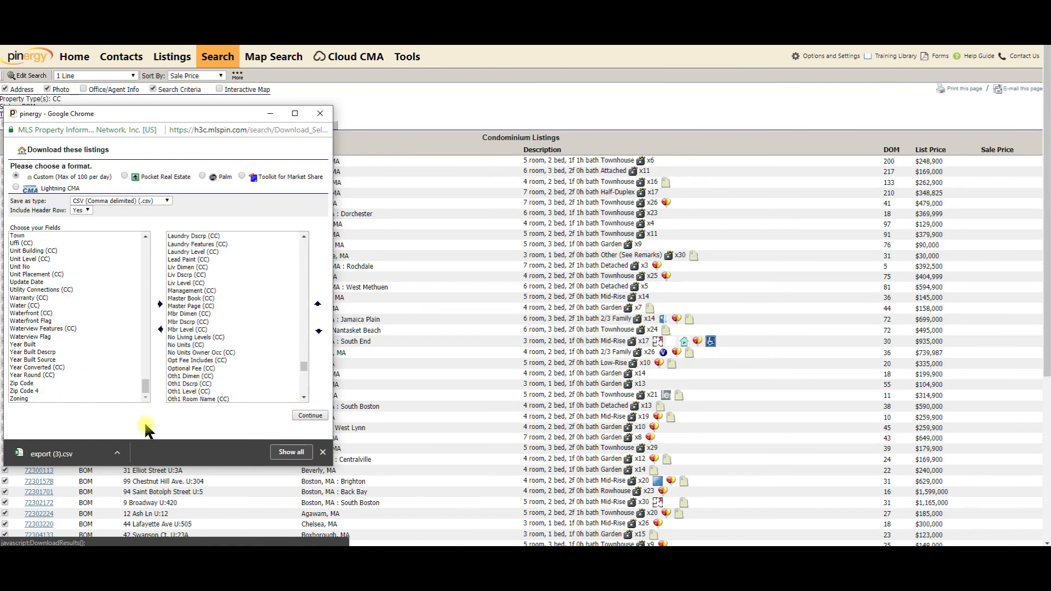
pyautogui.click(323, 453)
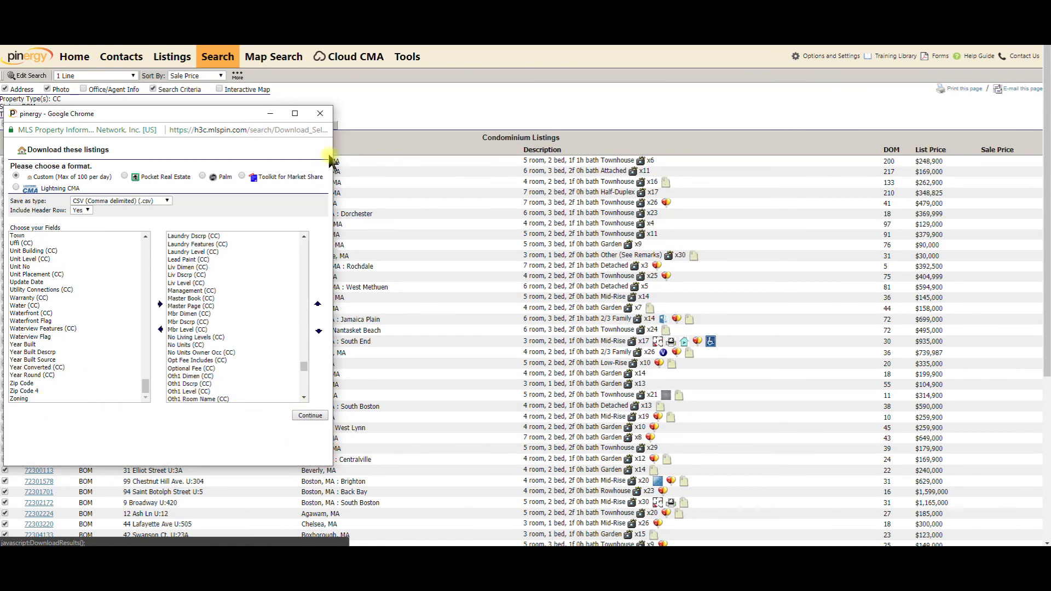
pyautogui.click(320, 114)
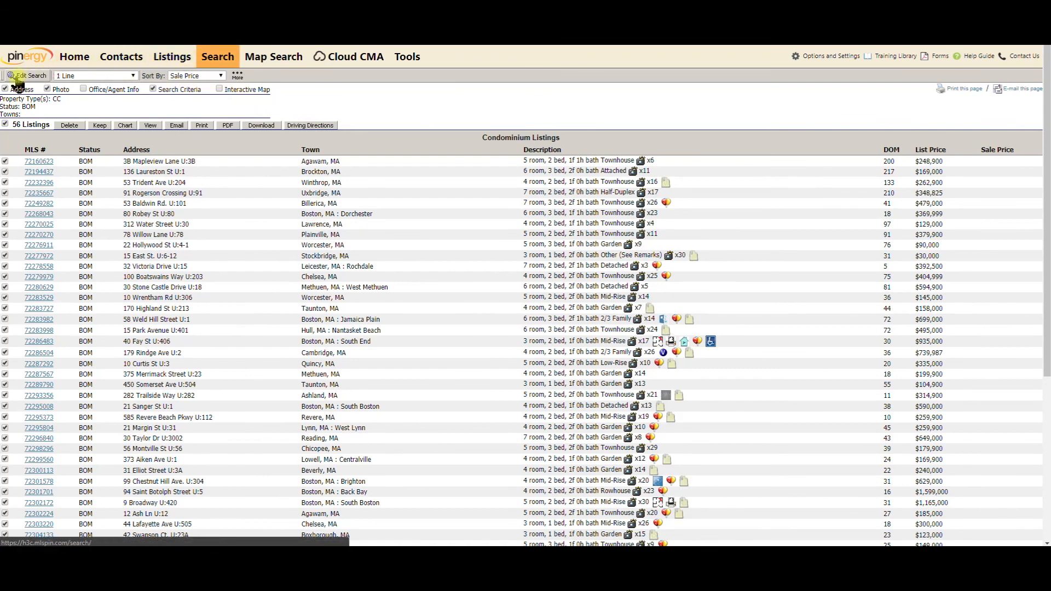
# Change the search's property type to Multi Family (MF), matching 24 listings
pyautogui.click(36, 77)
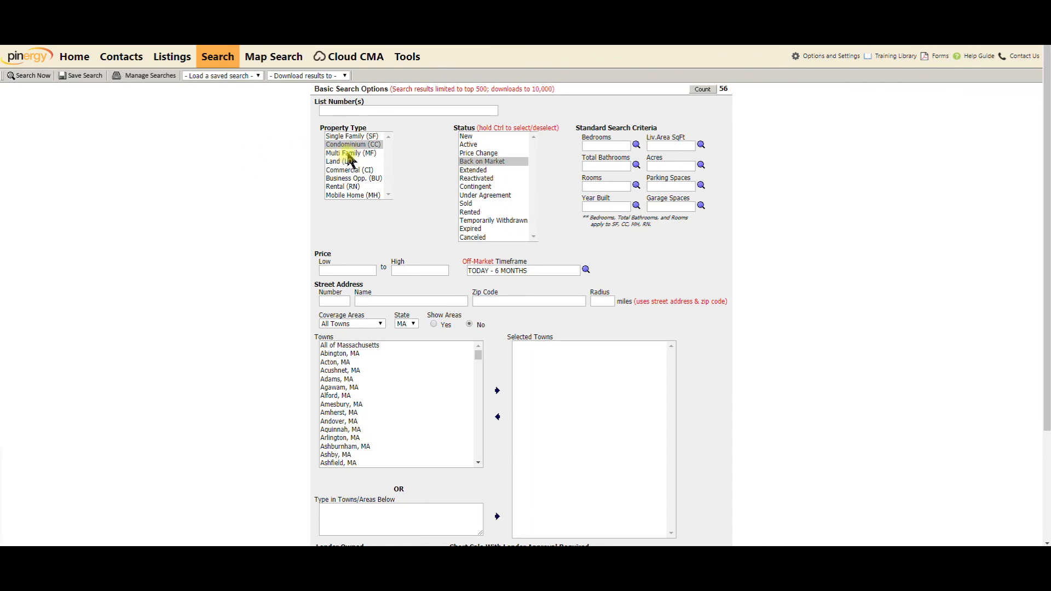
pyautogui.click(350, 153)
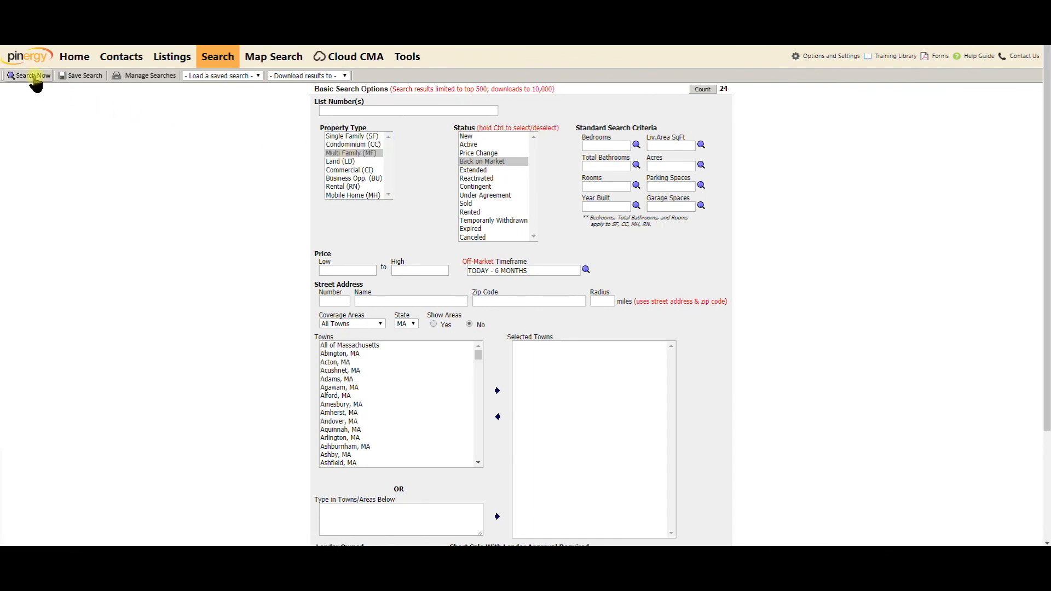
pyautogui.click(29, 75)
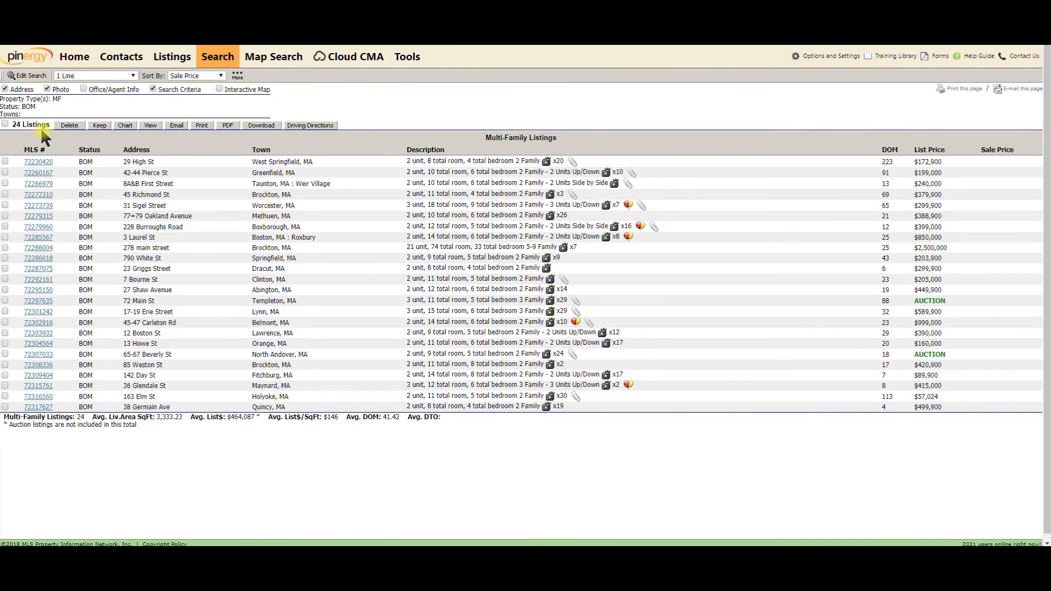
# Select all 24 Multi Family listings for download and acknowledge the auction exclusion notice
pyautogui.click(6, 125)
pyautogui.click(261, 126)
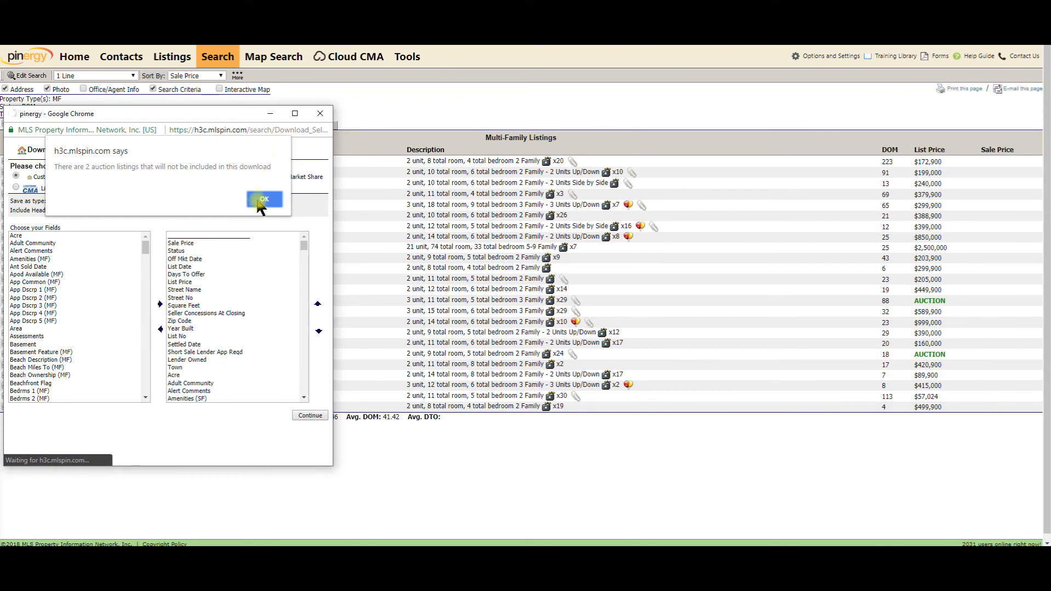
pyautogui.click(265, 198)
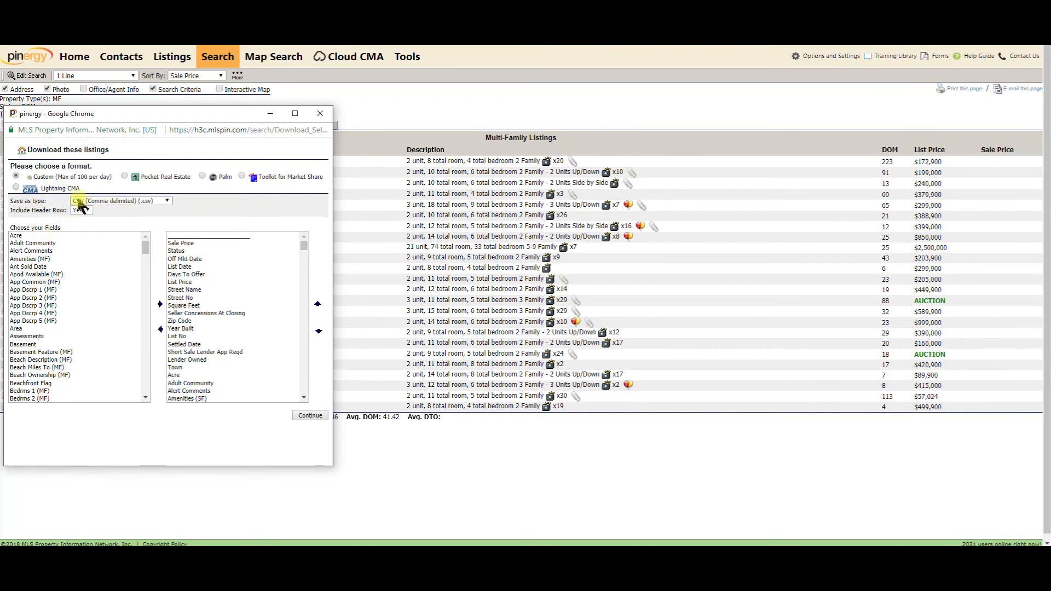
# Add every field from Acre through Zoning to the export's chosen fields
pyautogui.click(16, 236)
pyautogui.moveTo(146, 249); pyautogui.dragTo(148, 405)
pyautogui.click(38, 235)
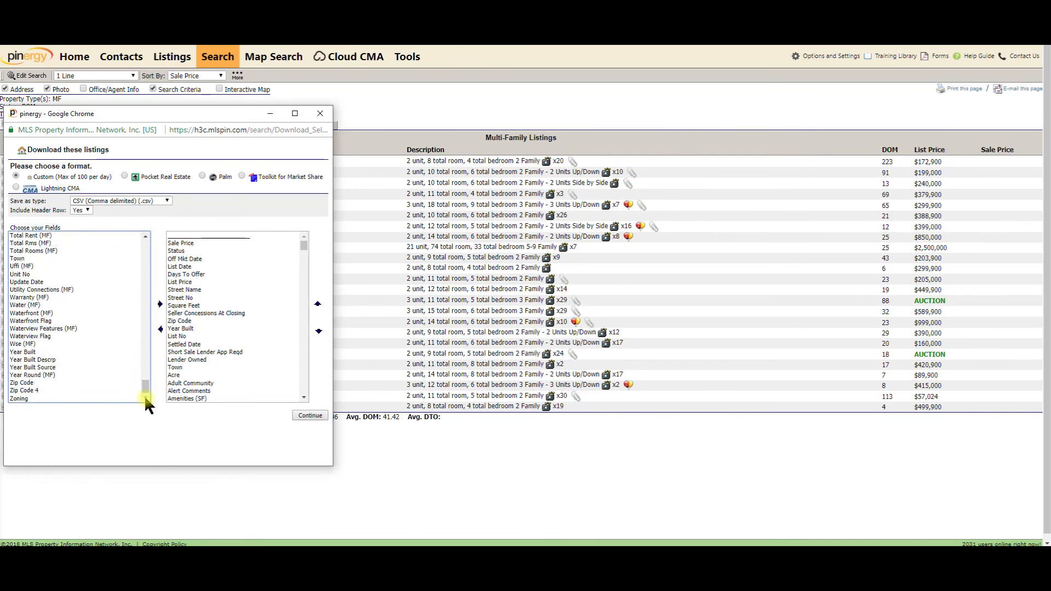
pyautogui.keyDown('shift'); pyautogui.click(31, 403); pyautogui.keyUp('shift')
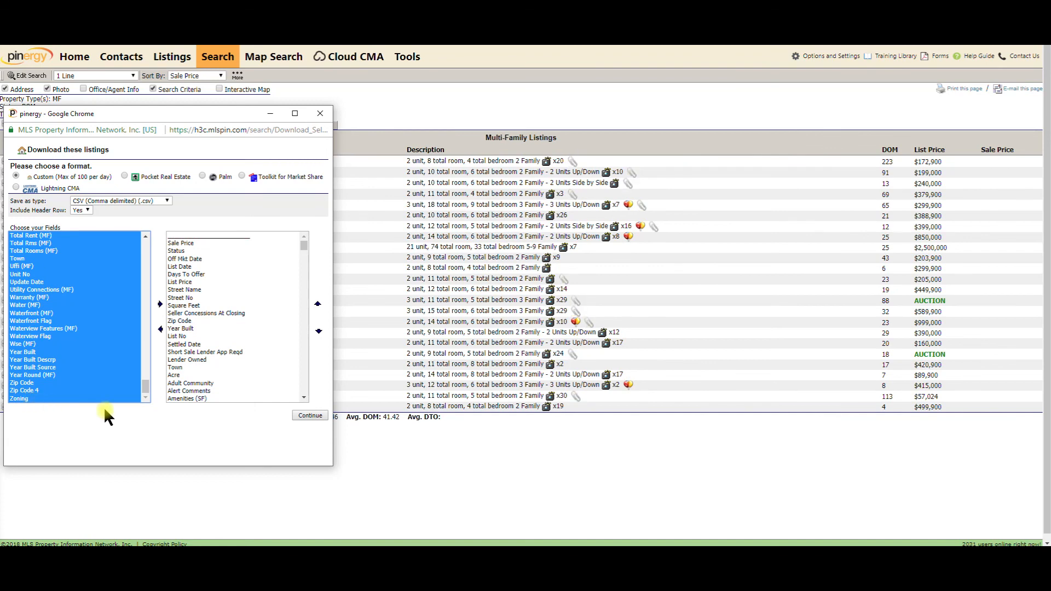
pyautogui.click(160, 305)
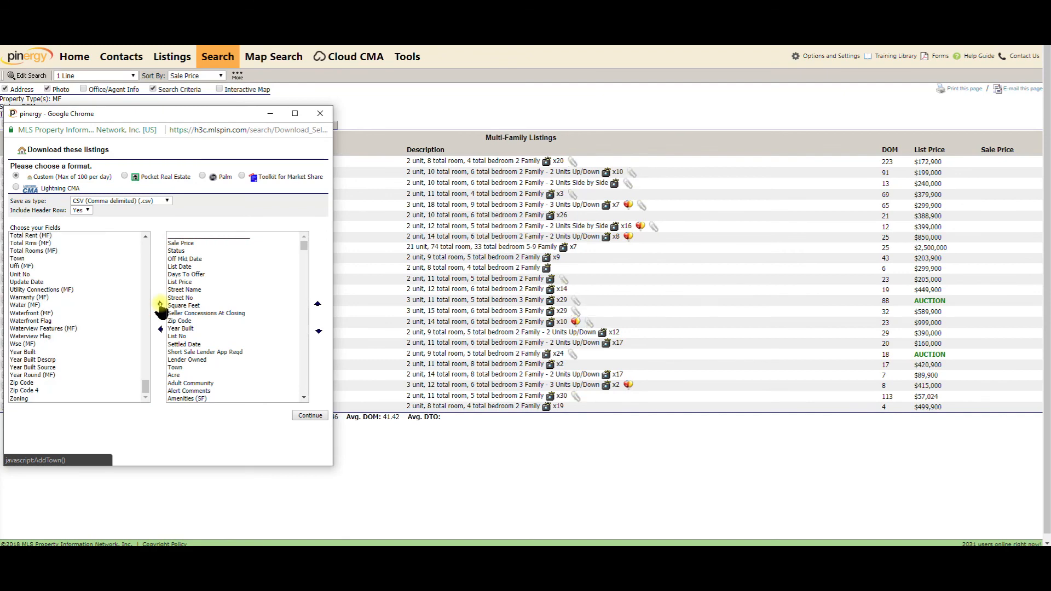
pyautogui.moveTo(304, 245); pyautogui.dragTo(302, 377)
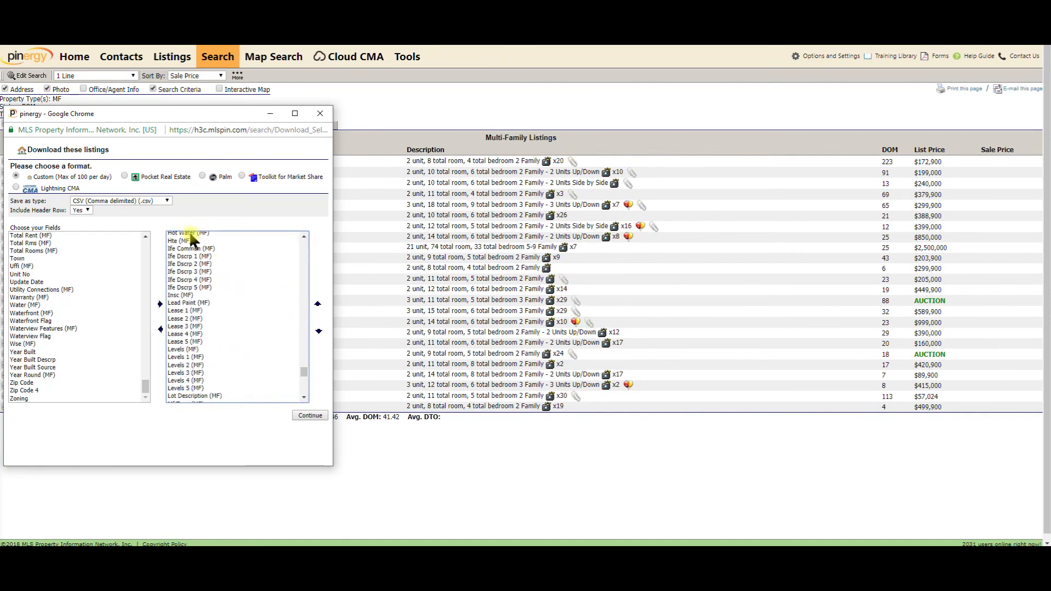
# Download the Multi Family CSV as export (4).csv and close the download window
pyautogui.click(314, 417)
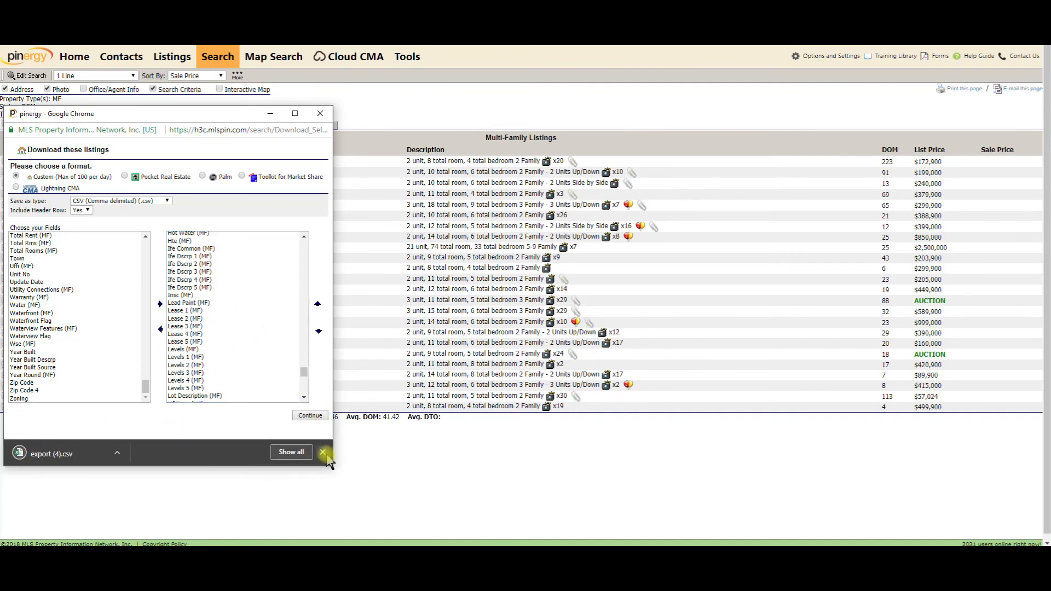
pyautogui.click(324, 452)
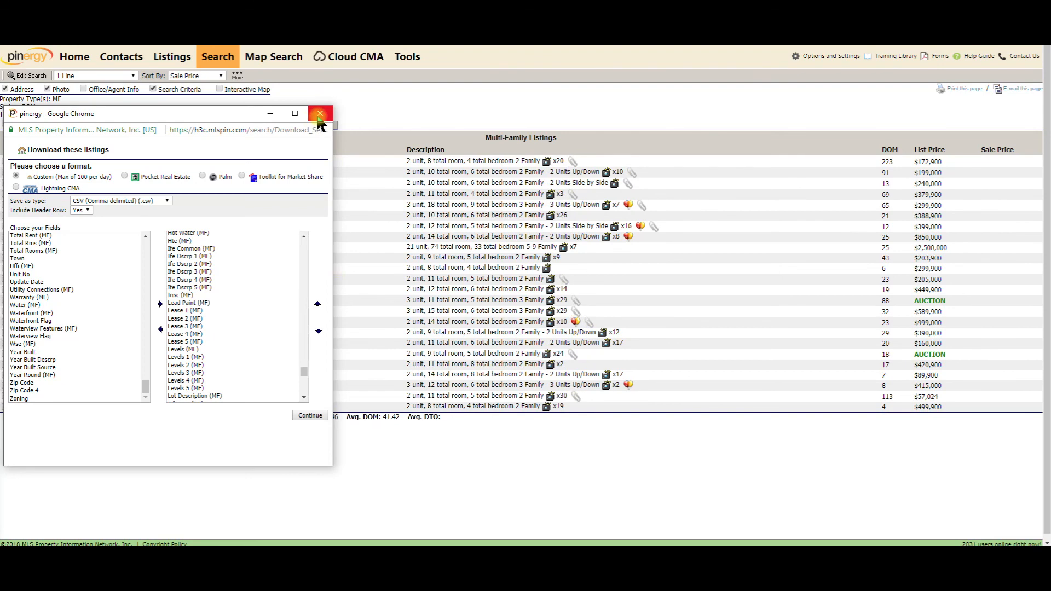
pyautogui.click(320, 114)
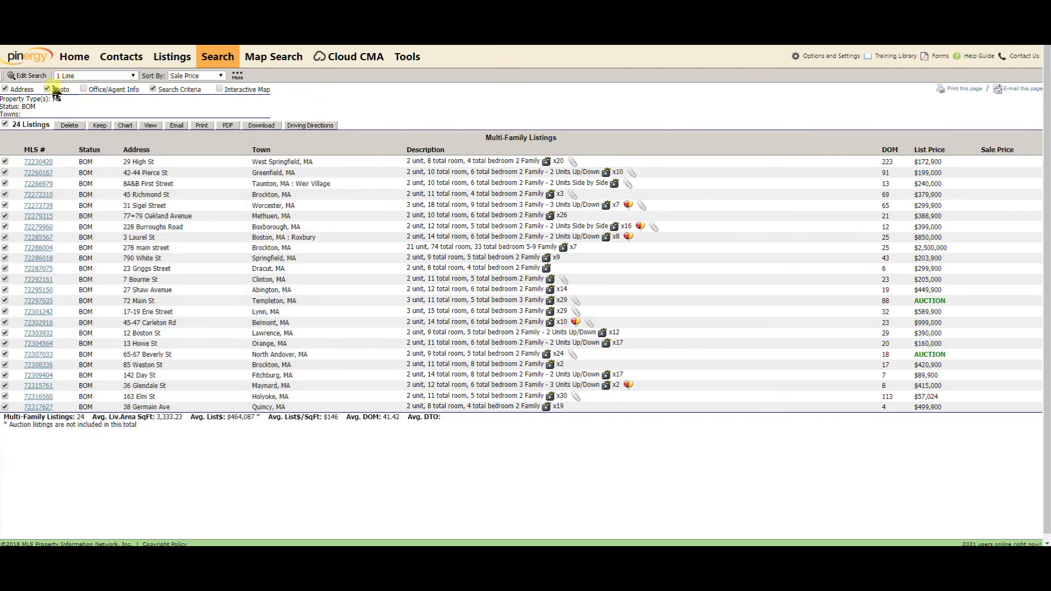
# Switch the search's property type to Rental, returning 42 Back on Market listings
pyautogui.click(30, 77)
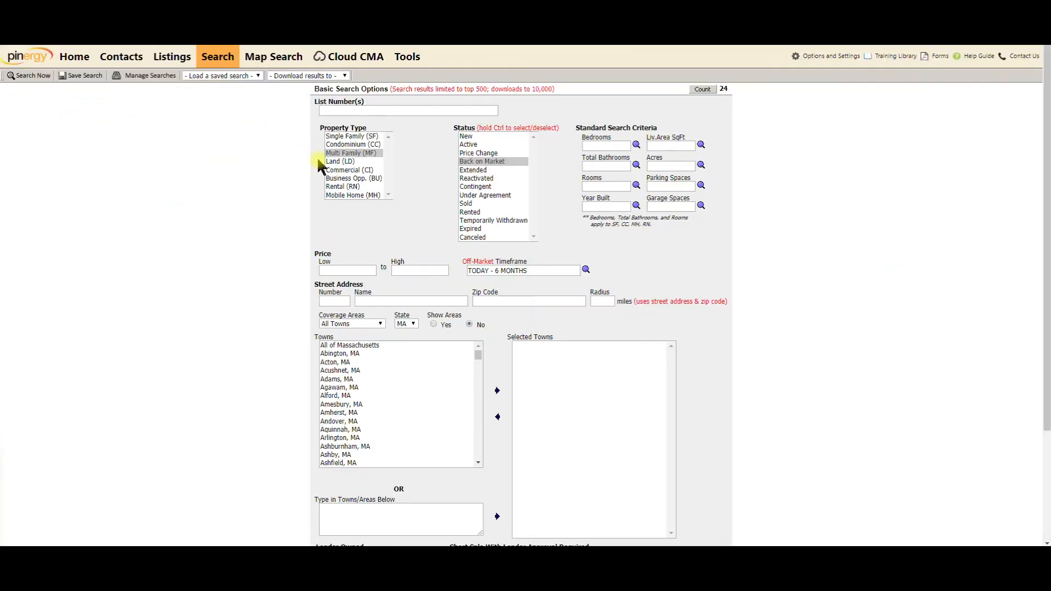
pyautogui.click(343, 187)
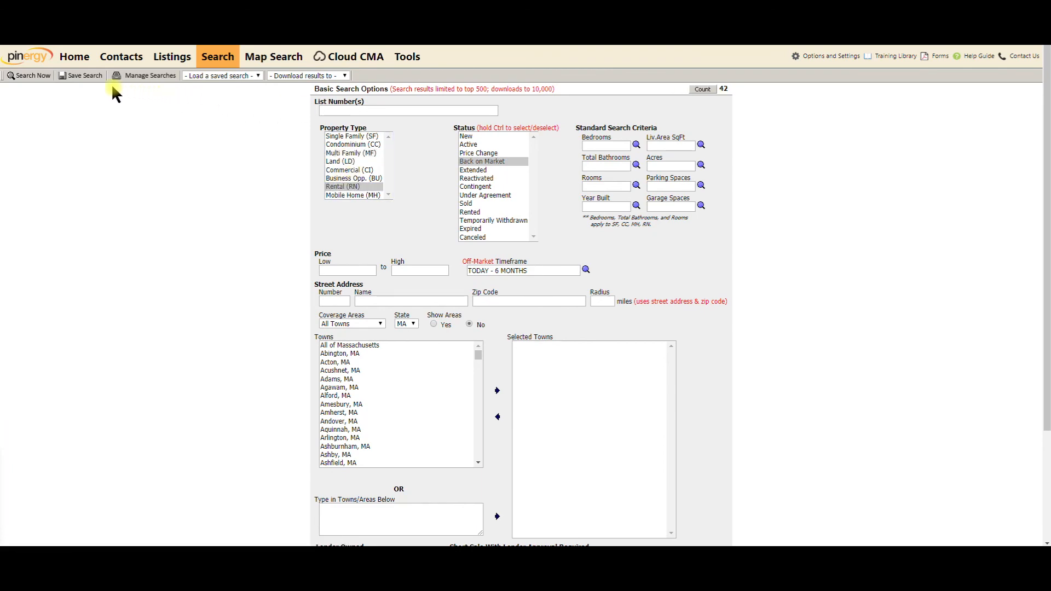
pyautogui.click(32, 76)
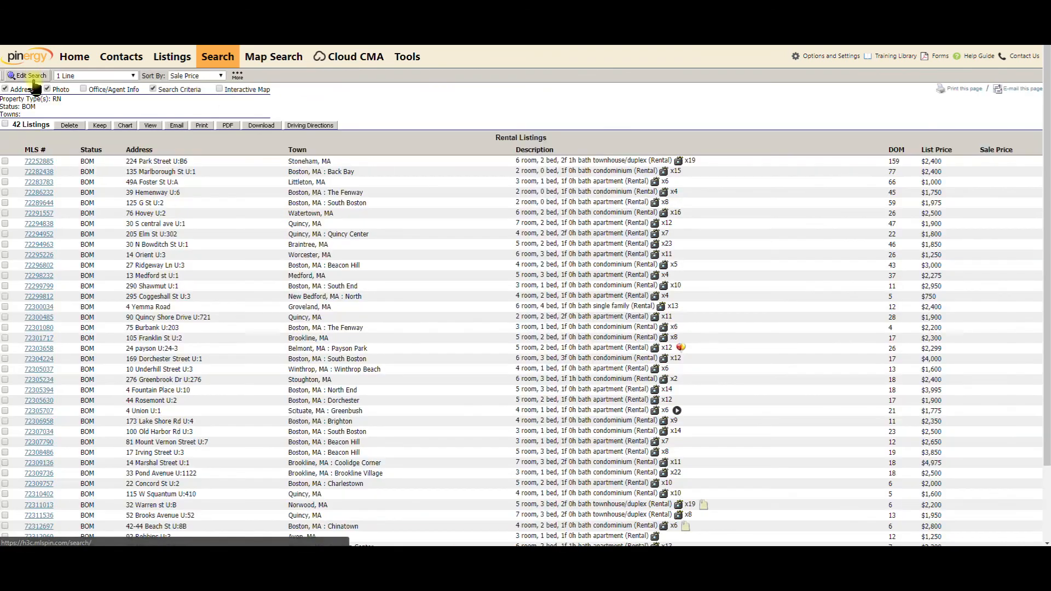
# Add every field from Acre through Zoning to the rental listings' export
pyautogui.click(262, 127)
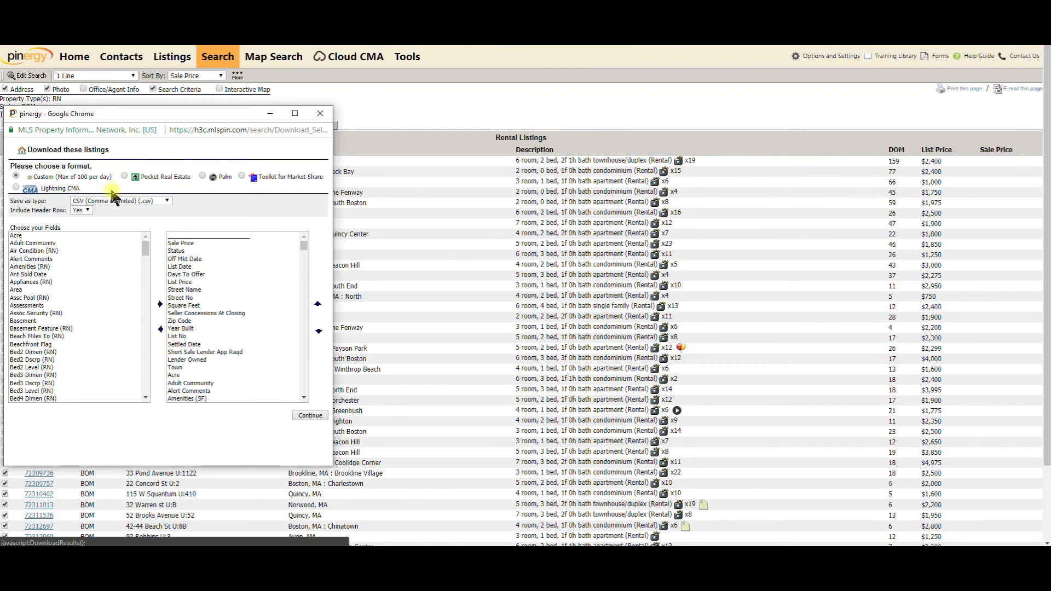
pyautogui.click(26, 235)
pyautogui.moveTo(145, 244); pyautogui.dragTo(146, 401)
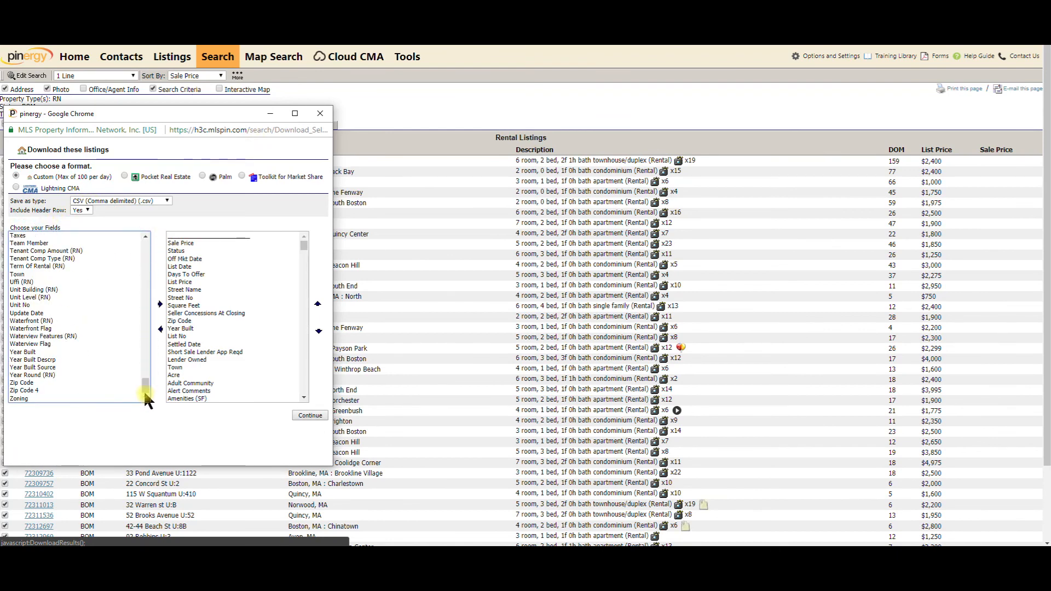
pyautogui.keyDown('shift'); pyautogui.click(26, 400); pyautogui.keyUp('shift')
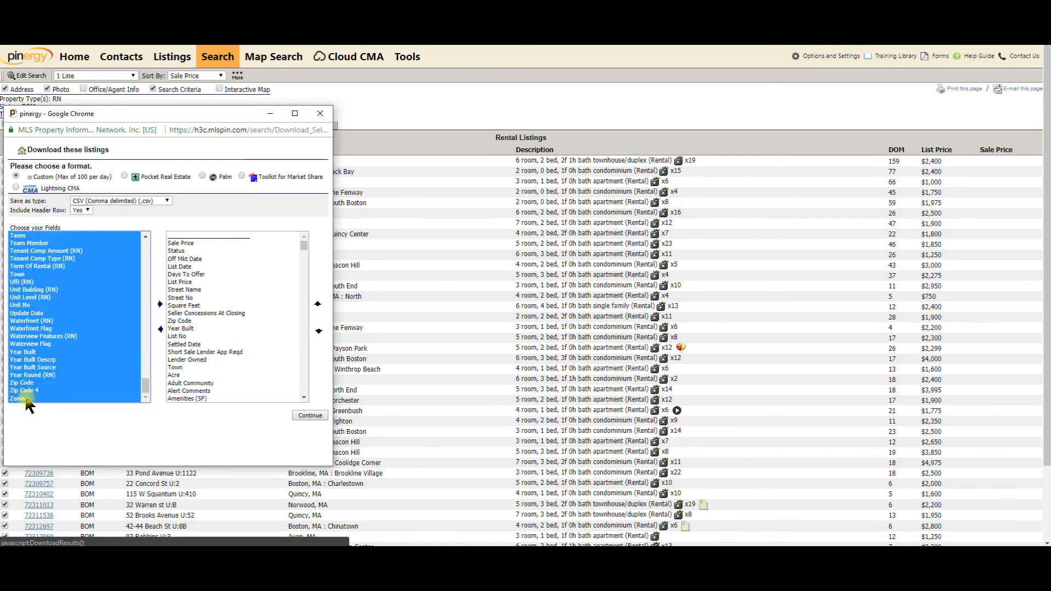
pyautogui.click(160, 304)
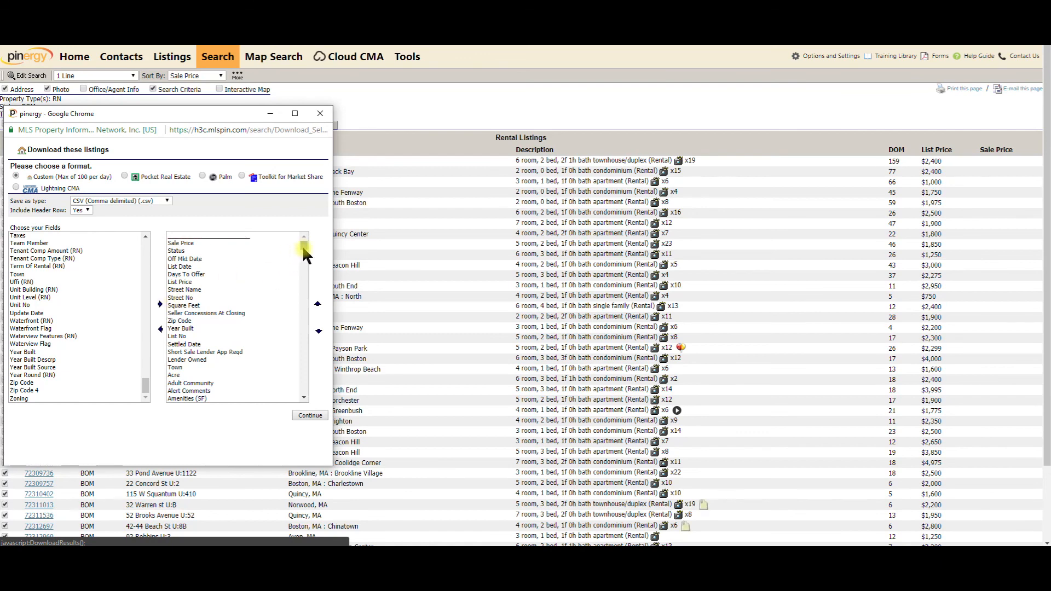
pyautogui.moveTo(308, 252); pyautogui.dragTo(303, 385)
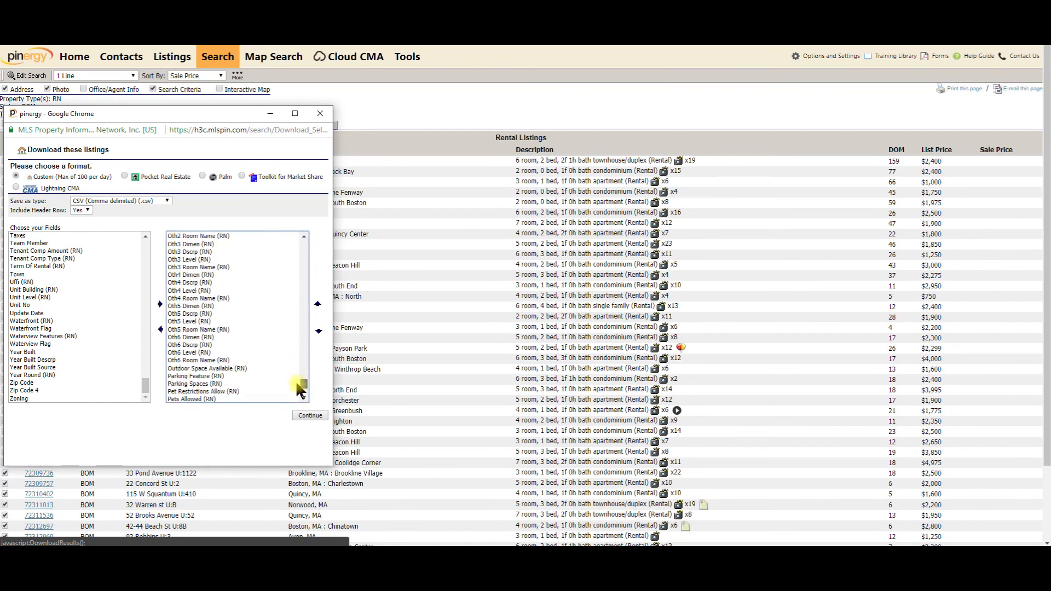
# Download the rental listings as a CSV with header row and close the download window
pyautogui.click(311, 417)
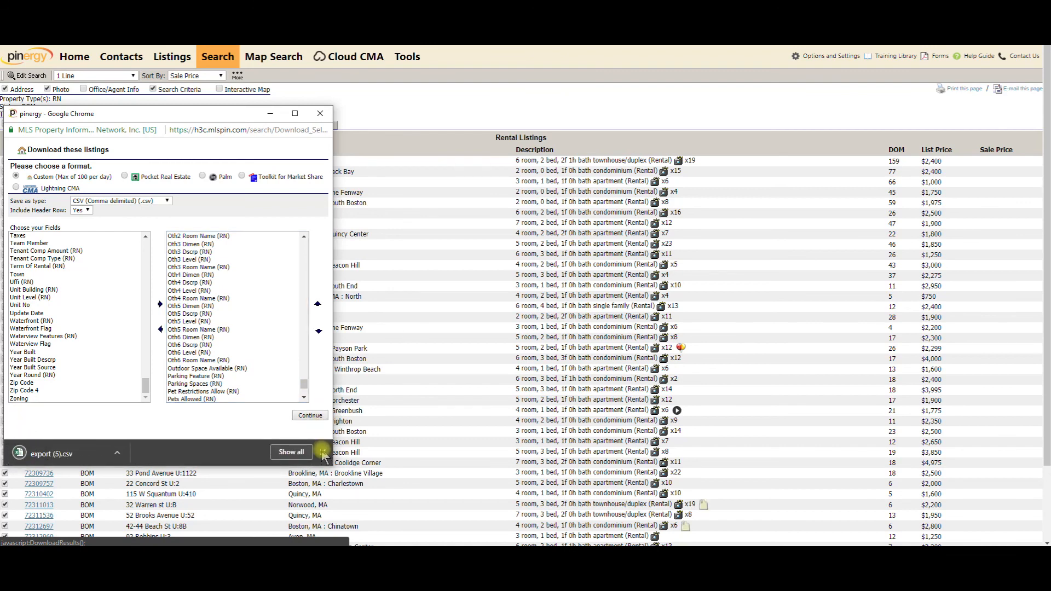
pyautogui.click(323, 451)
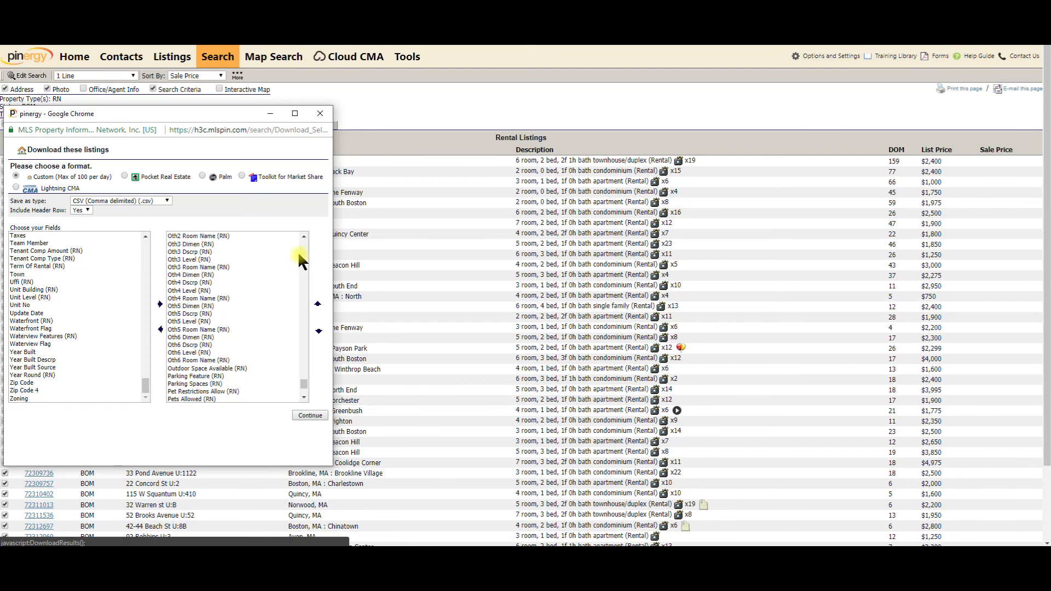
pyautogui.click(321, 114)
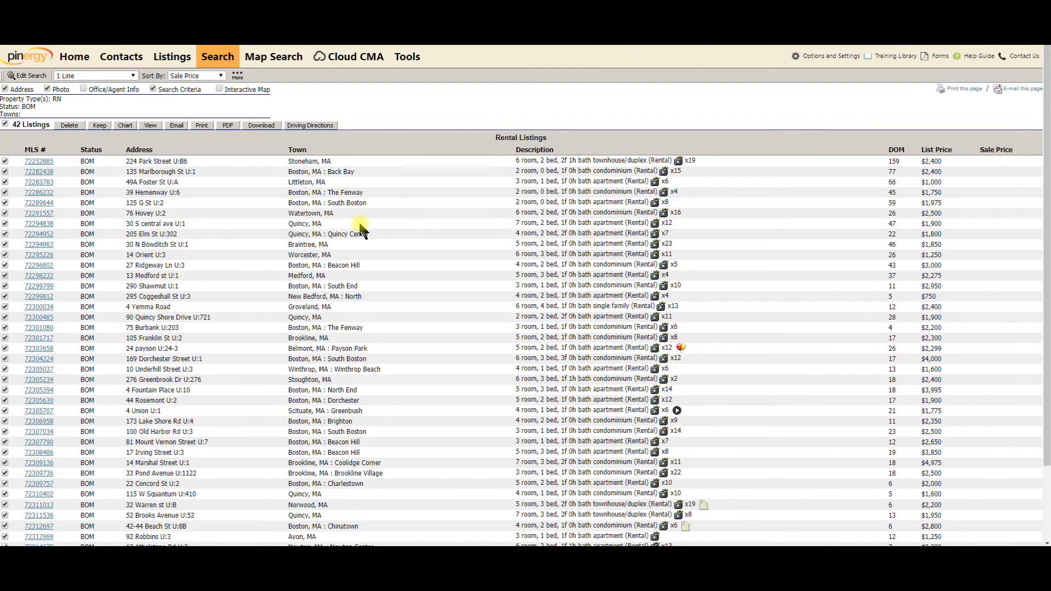
# In Map Search, draw a trial rectangle search area, then delete it
pyautogui.click(279, 64)
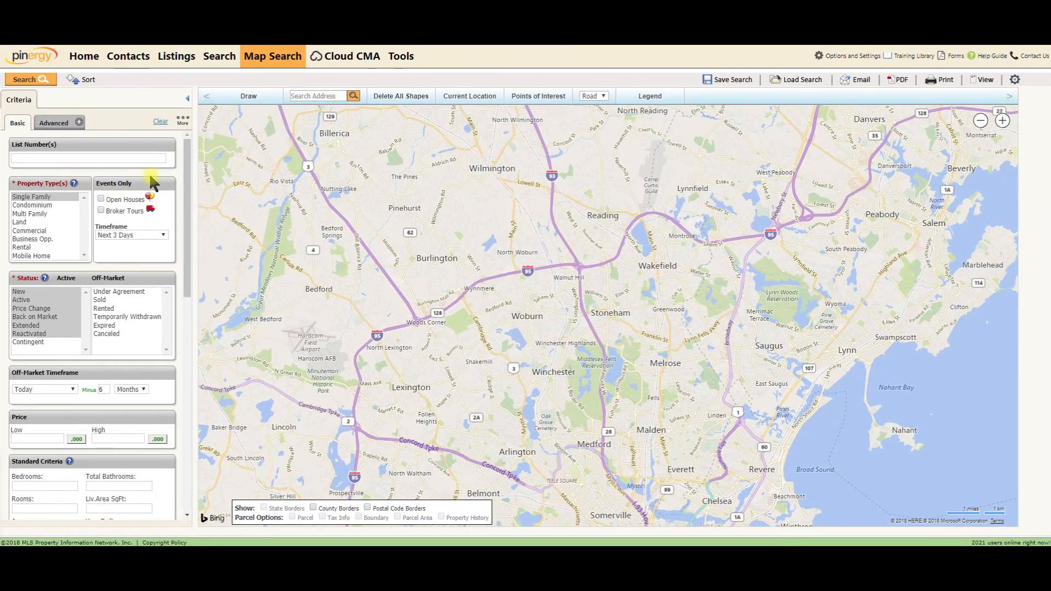
pyautogui.click(249, 96)
pyautogui.click(254, 114)
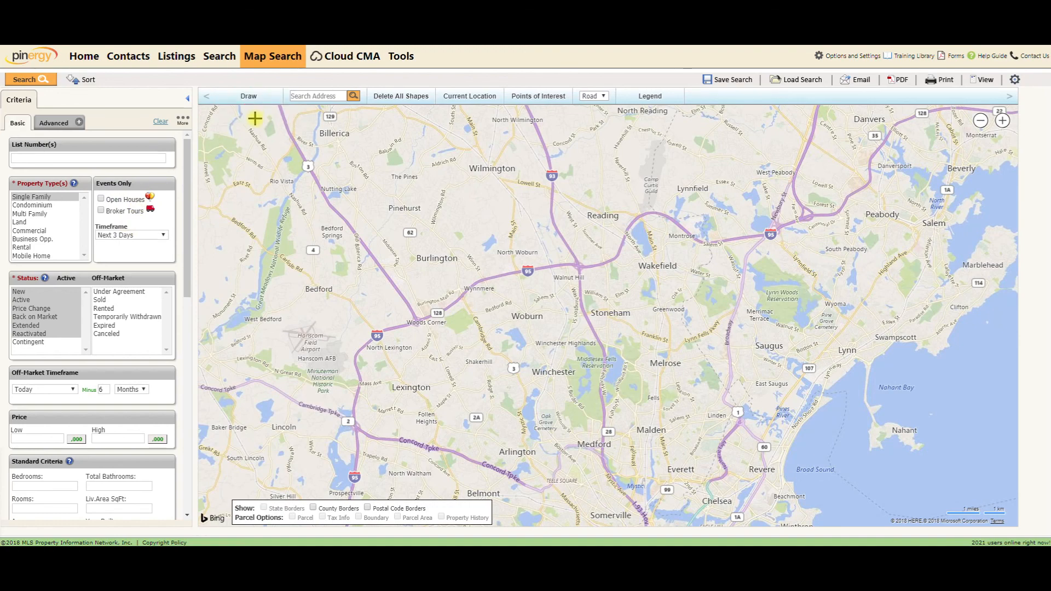
pyautogui.moveTo(357, 214)
pyautogui.mouseDown()
pyautogui.moveTo(380, 233)
pyautogui.moveTo(368, 218)
pyautogui.mouseUp()
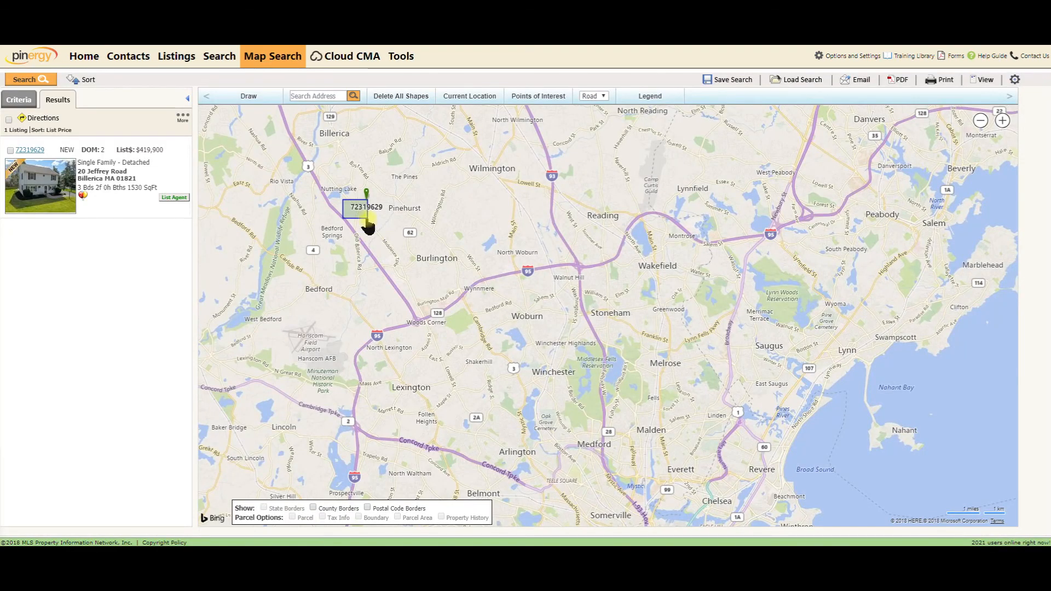
pyautogui.click(367, 225)
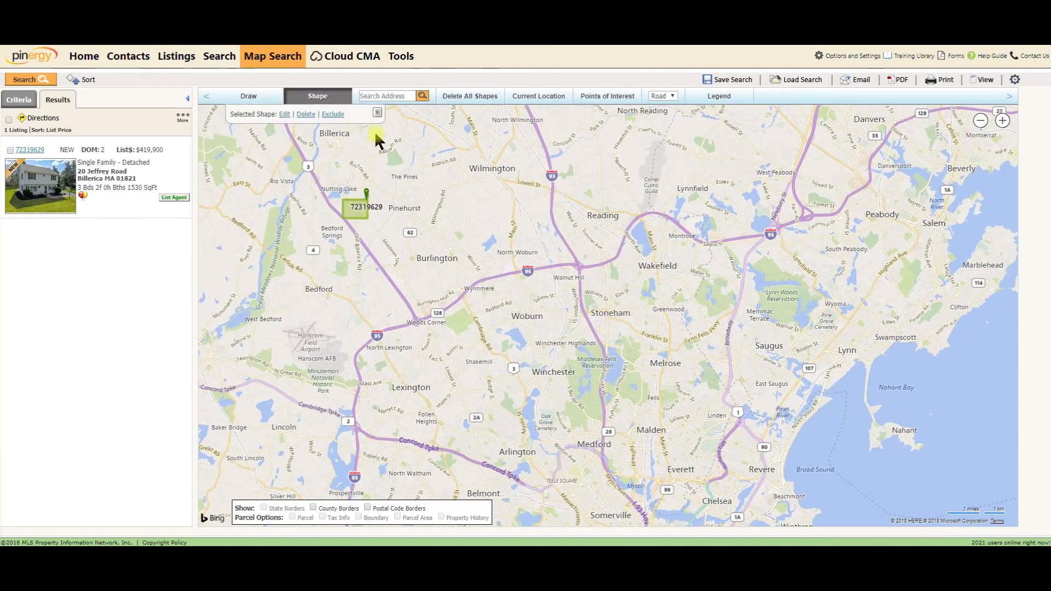
pyautogui.click(305, 114)
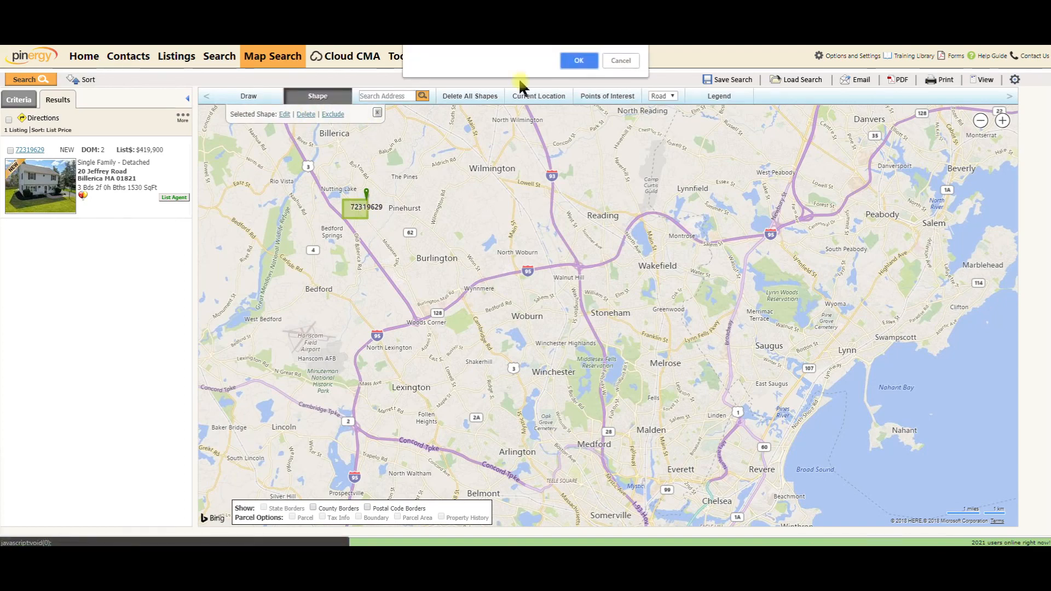
pyautogui.click(576, 62)
pyautogui.click(366, 106)
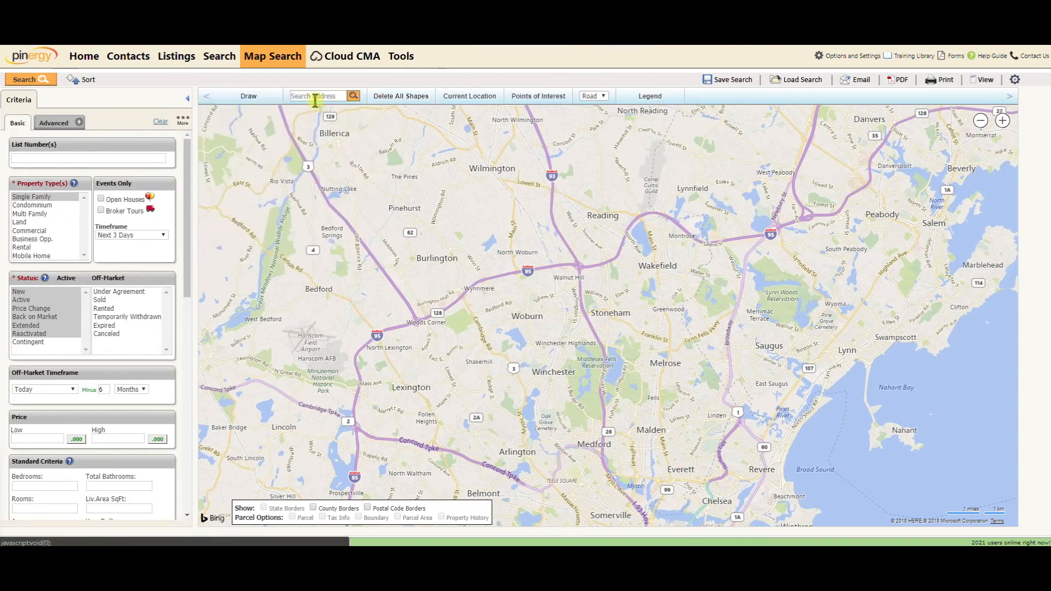
# Draw a rectangle search area around Burlington, showing 8 Single Family listings
pyautogui.click(248, 96)
pyautogui.click(254, 115)
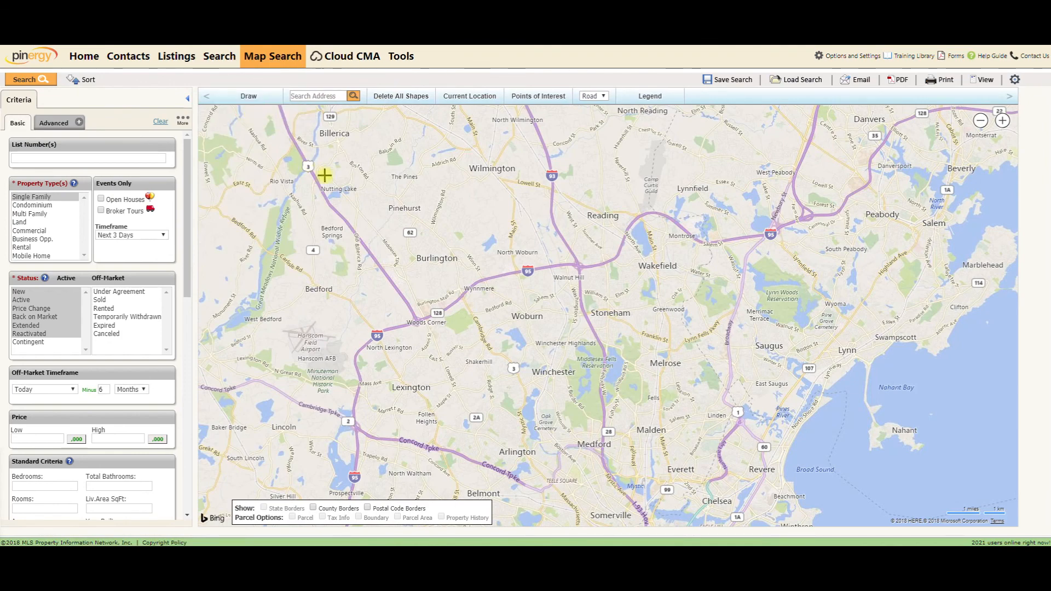
pyautogui.moveTo(346, 204)
pyautogui.mouseDown()
pyautogui.moveTo(401, 261)
pyautogui.moveTo(402, 245)
pyautogui.moveTo(407, 274)
pyautogui.mouseUp()
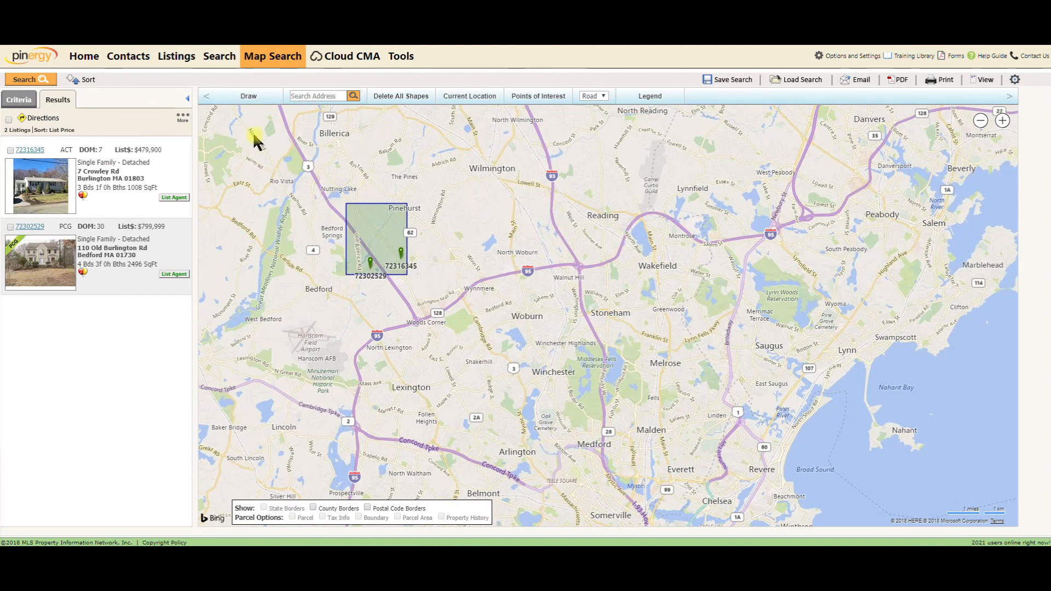
pyautogui.click(19, 100)
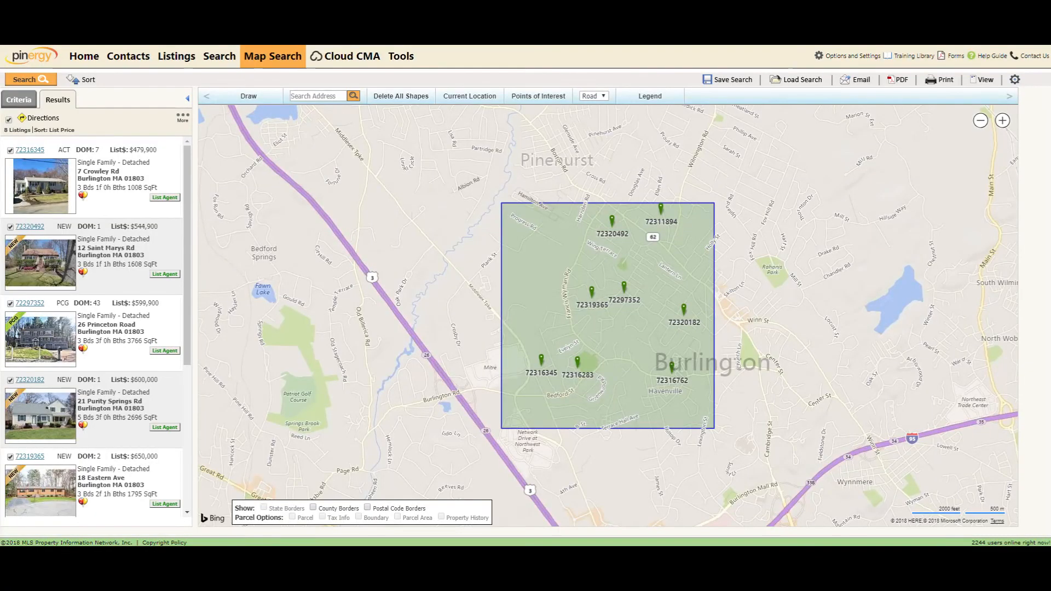
pyautogui.click(220, 60)
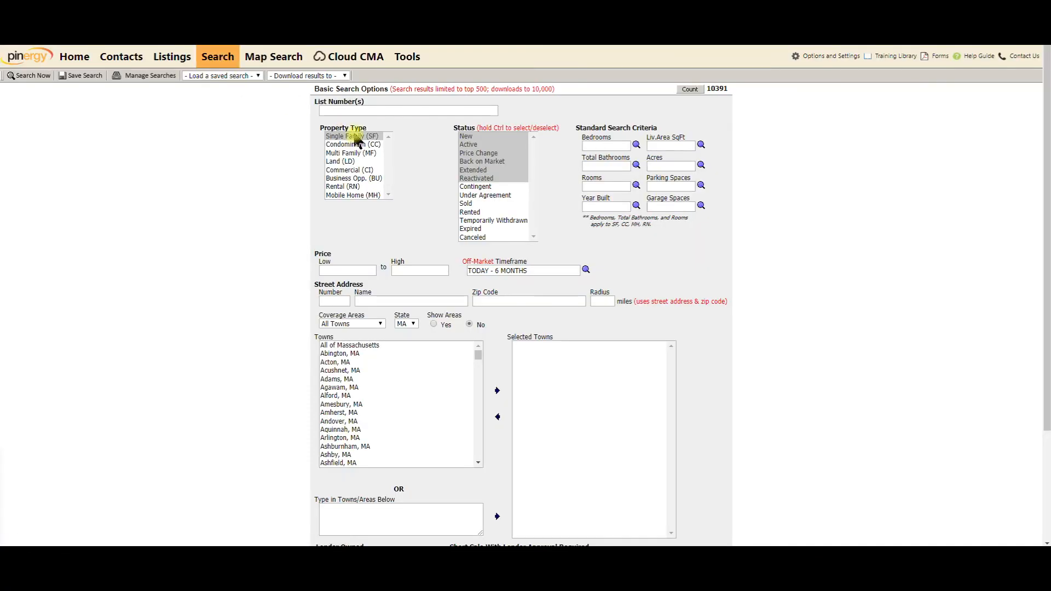
# Search Single Family listings with only Back on Market status, returning 159 results
pyautogui.click(356, 137)
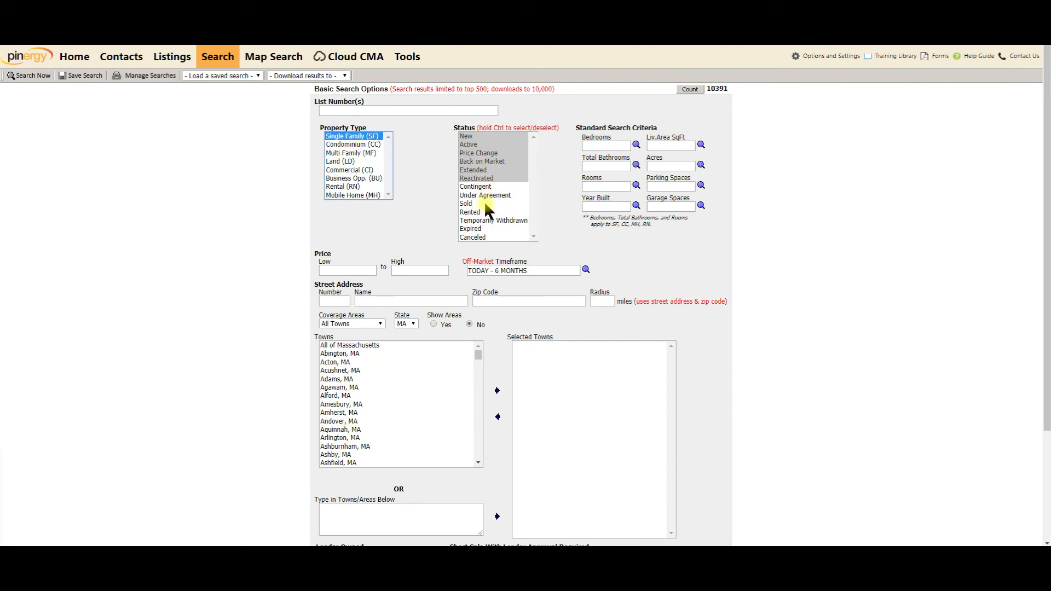
pyautogui.moveTo(469, 203); pyautogui.dragTo(470, 137)
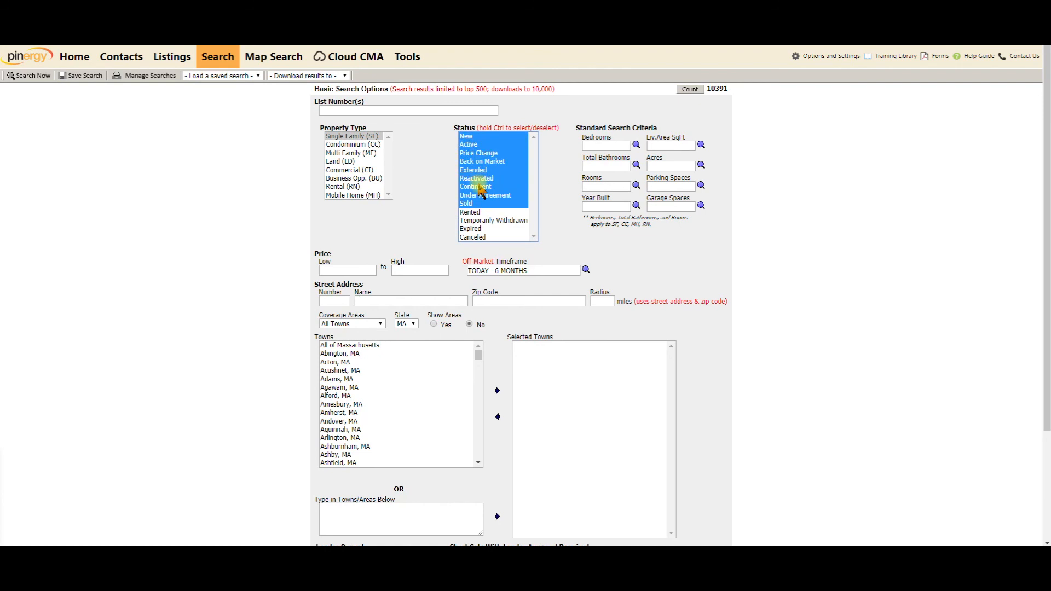
pyautogui.click(485, 161)
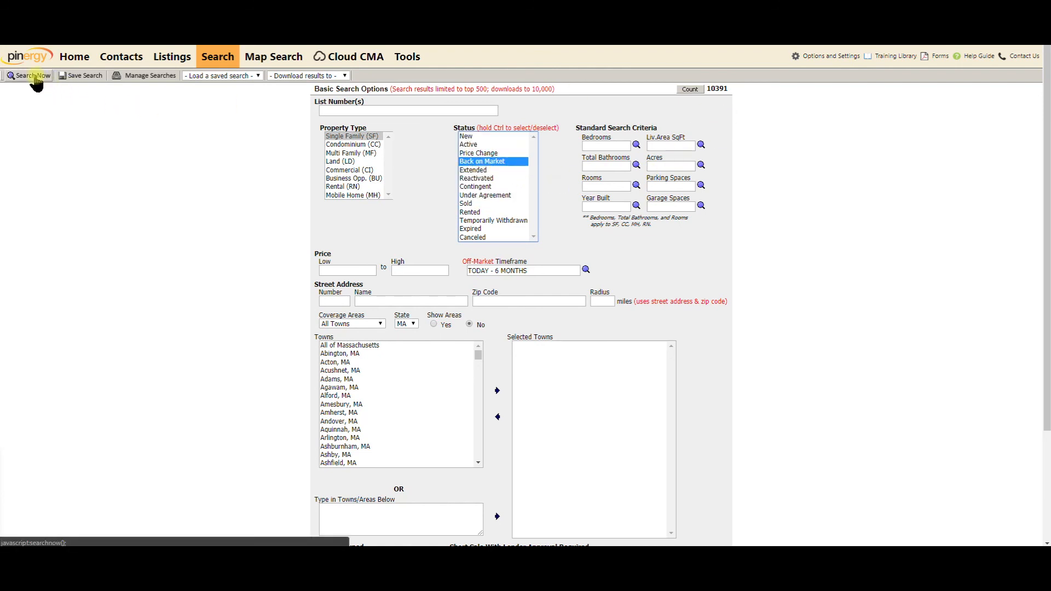
pyautogui.click(33, 77)
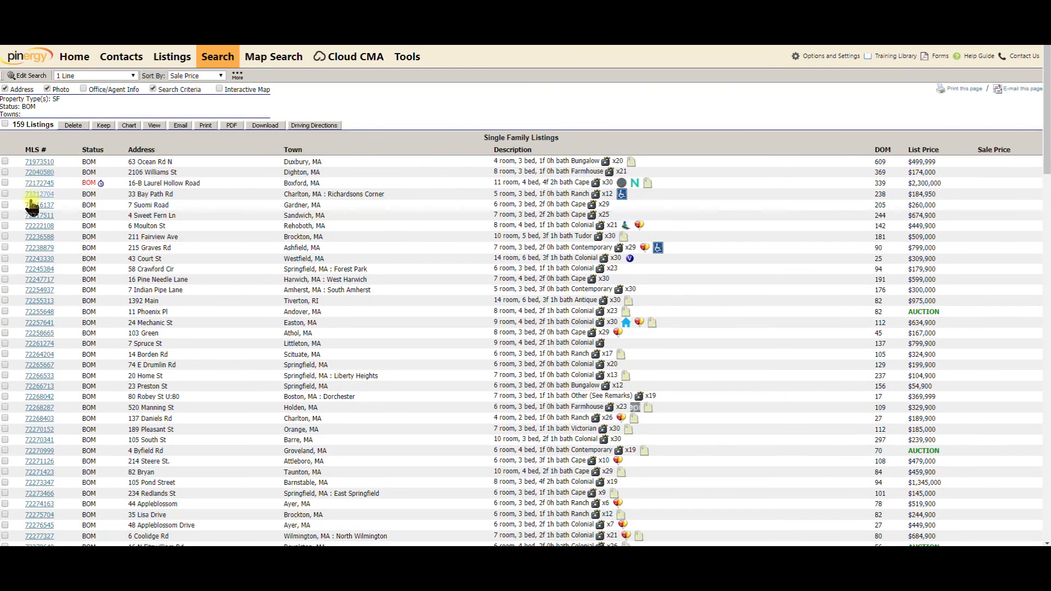
# Mark three of the listings in the results table
pyautogui.click(5, 225)
pyautogui.click(5, 204)
pyautogui.click(5, 172)
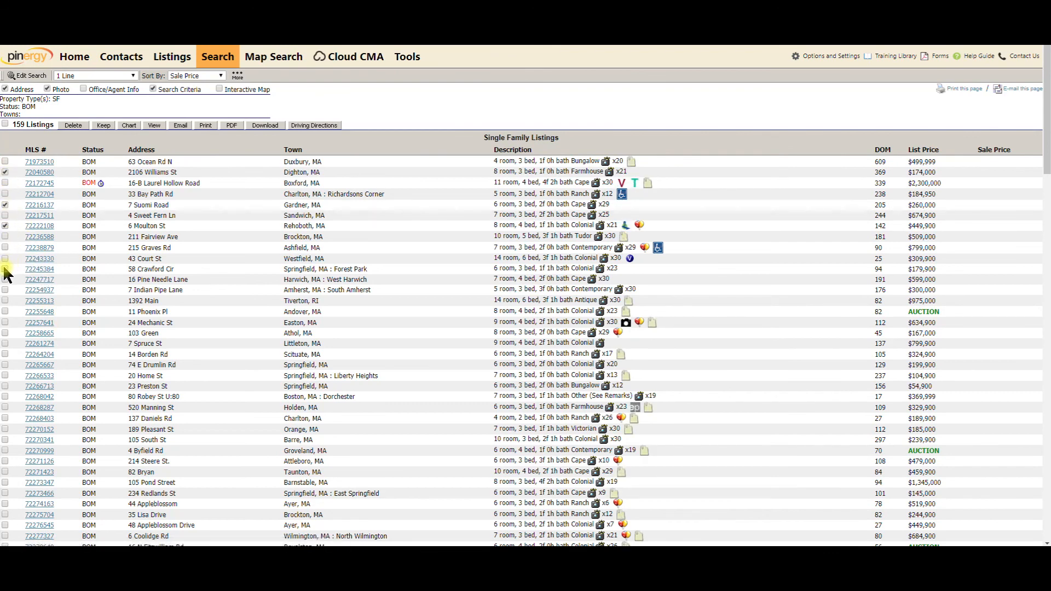
pyautogui.click(5, 312)
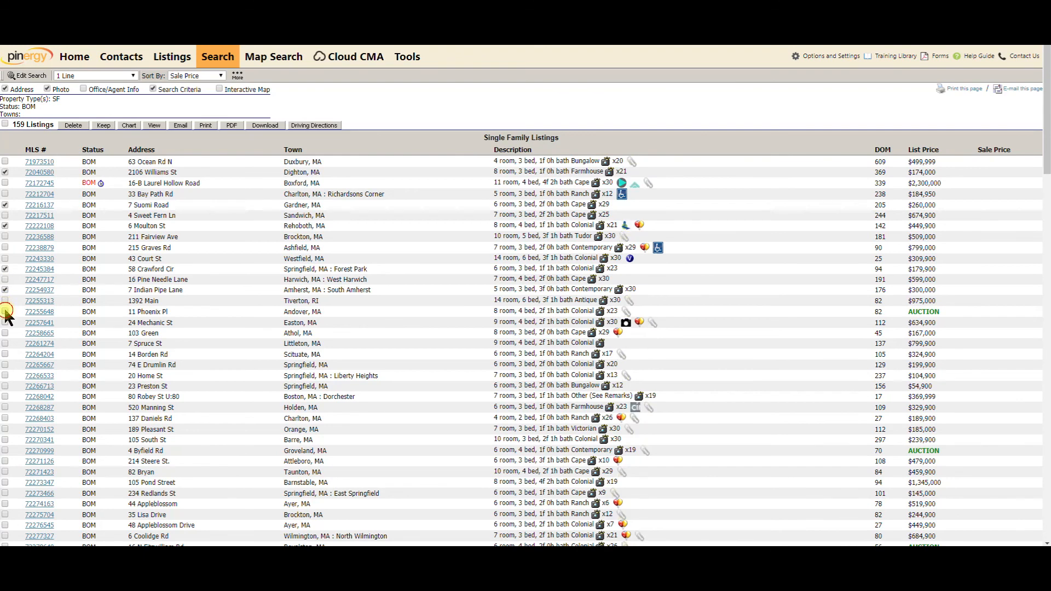
pyautogui.click(268, 125)
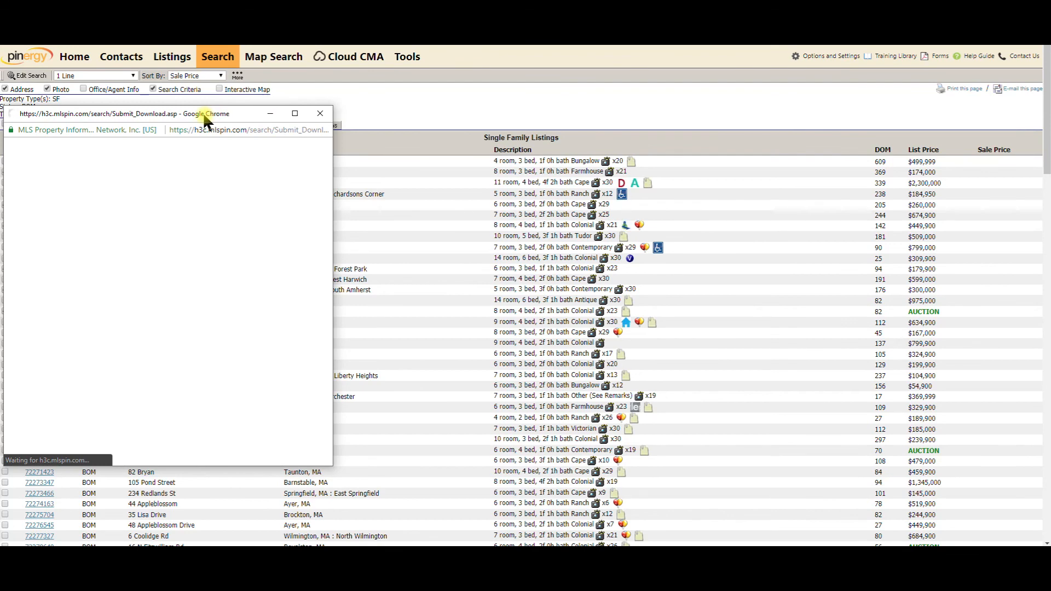
pyautogui.click(264, 199)
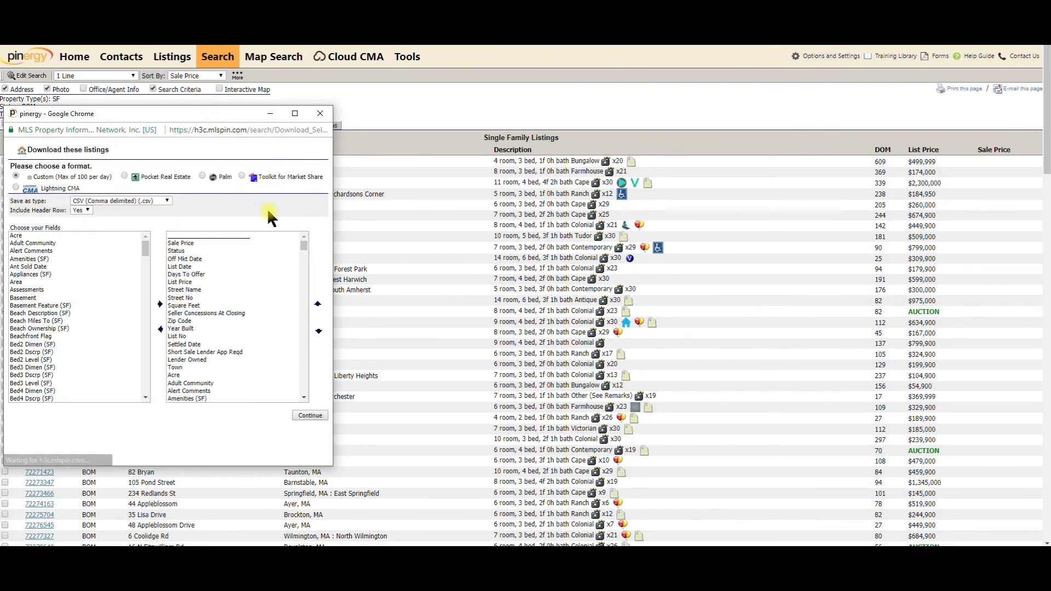
pyautogui.click(310, 415)
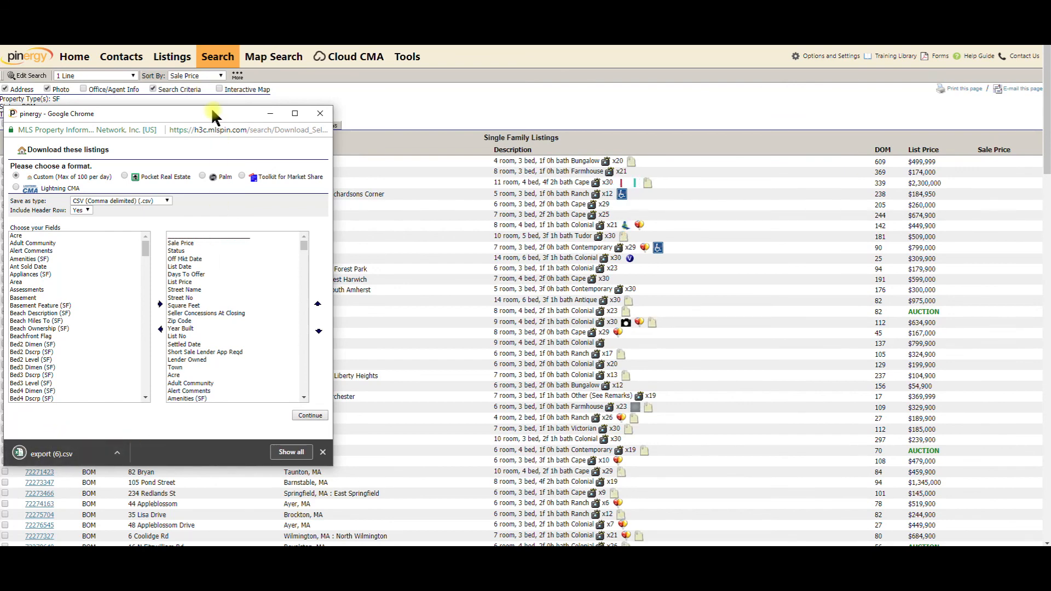
pyautogui.moveTo(216, 114); pyautogui.dragTo(340, 88)
pyautogui.click(5, 290)
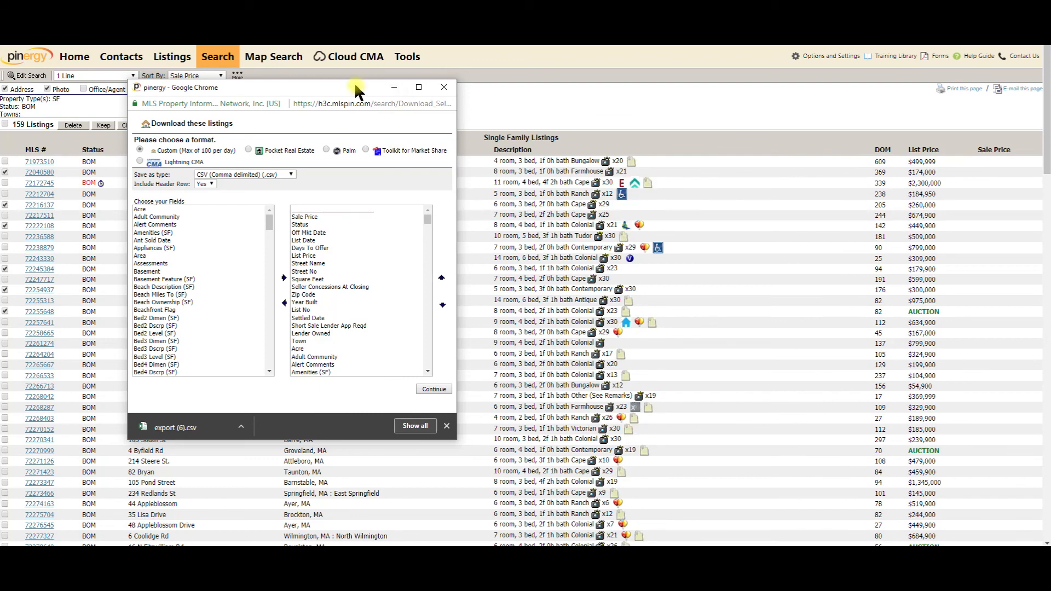
pyautogui.moveTo(356, 87); pyautogui.dragTo(61, 118)
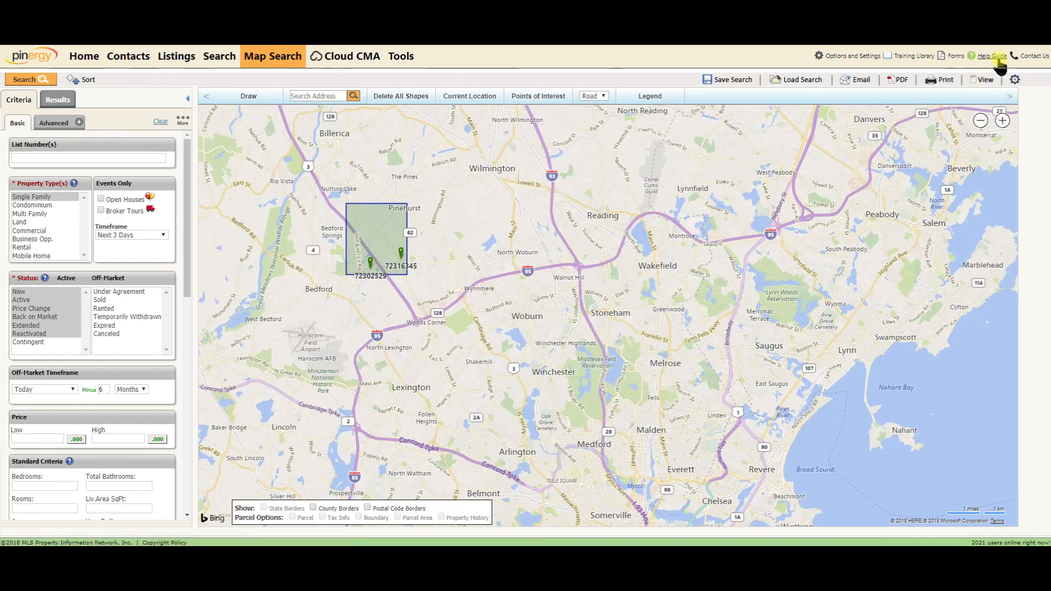
# Show the results for the drawn Burlington area and select both listings
pyautogui.click(978, 81)
pyautogui.click(623, 60)
pyautogui.click(64, 101)
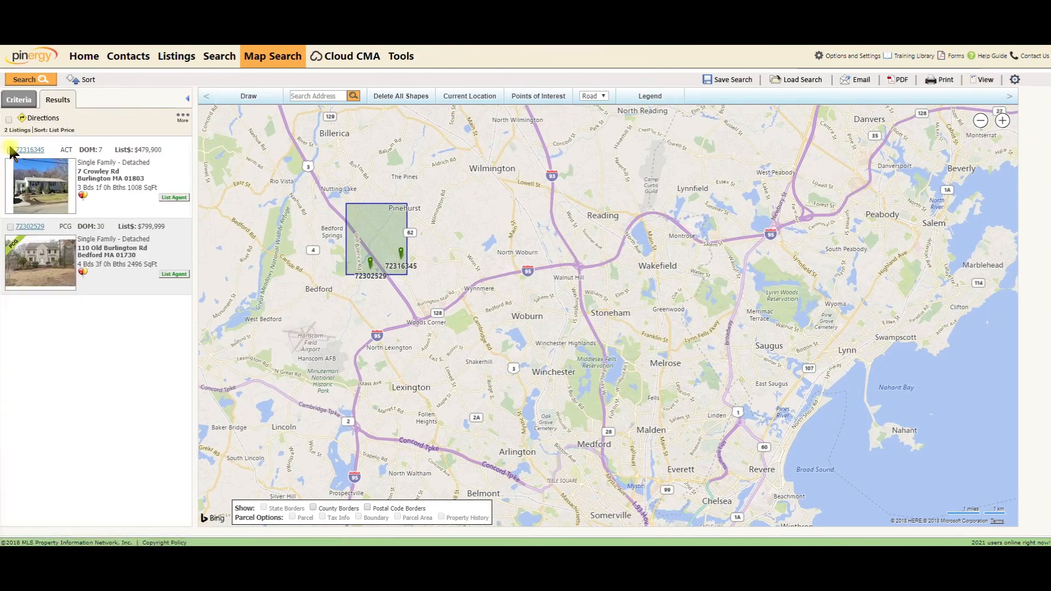
pyautogui.click(9, 120)
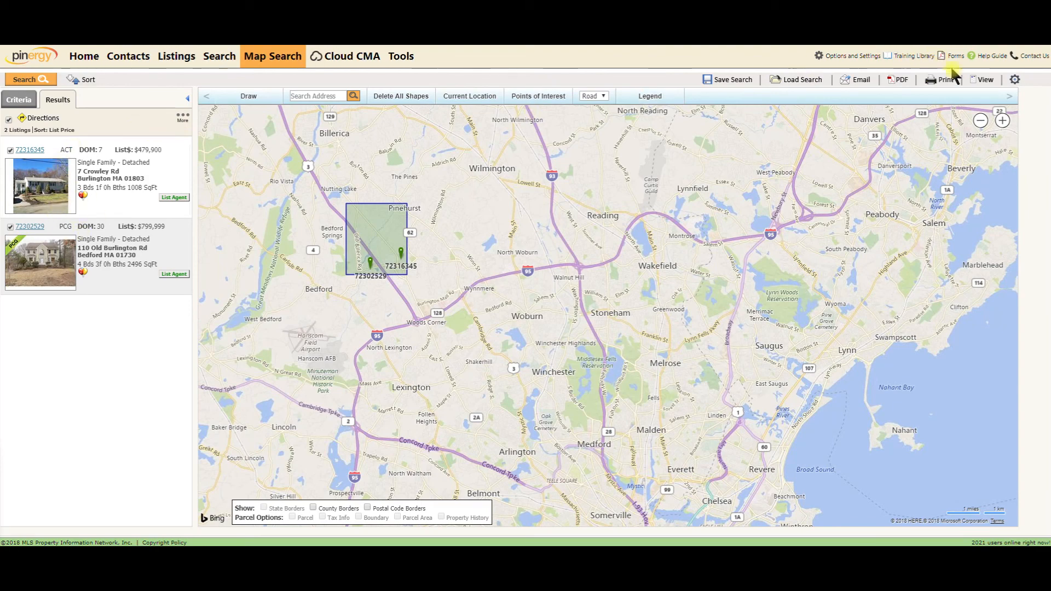
pyautogui.click(985, 80)
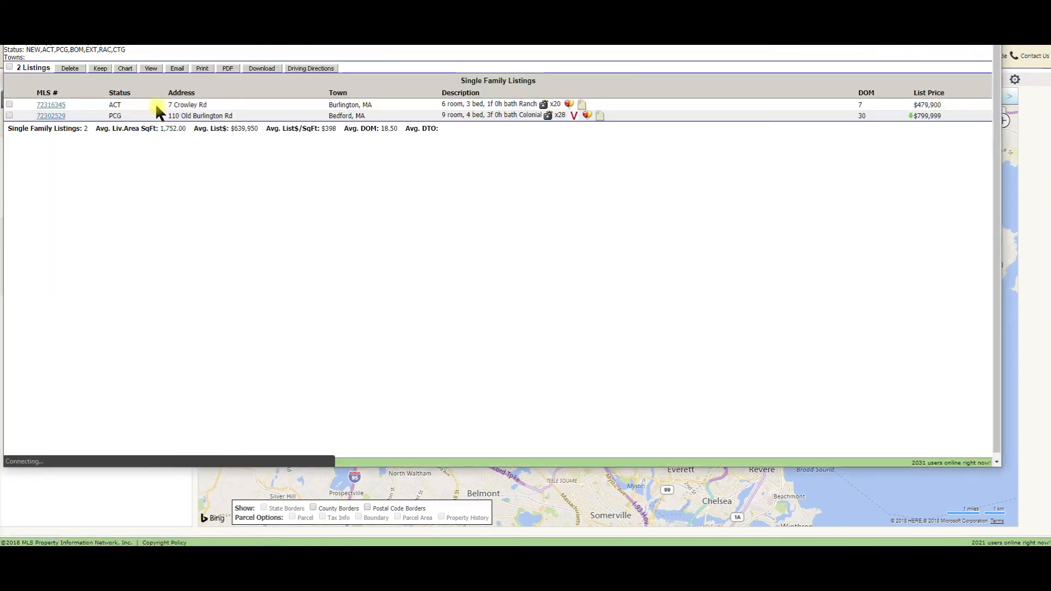
# Download the two checked listings as a CSV file and close the download window
pyautogui.moveTo(318, 2); pyautogui.dragTo(320, 81)
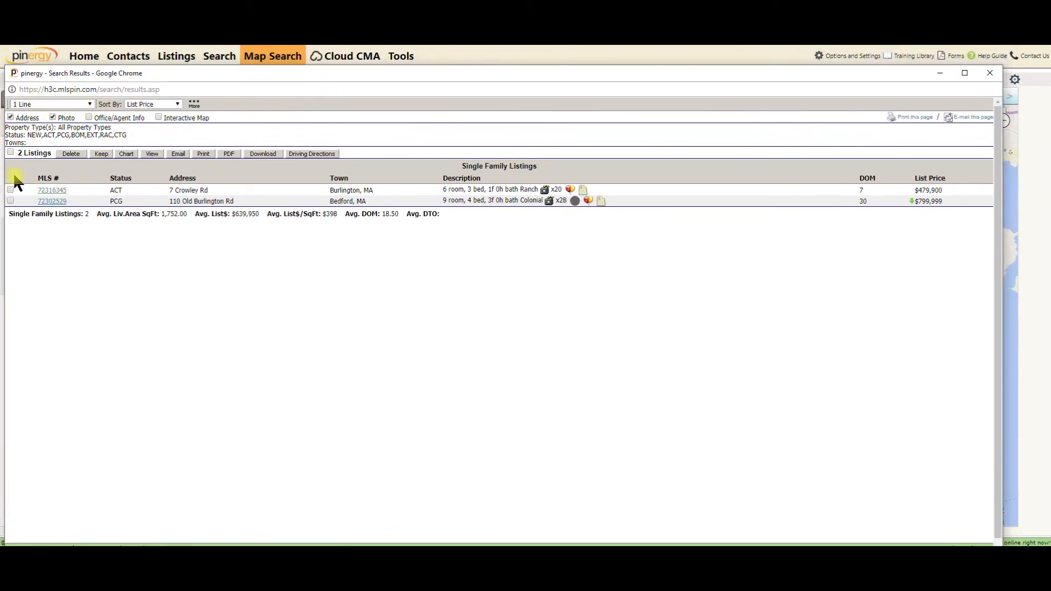
pyautogui.click(263, 154)
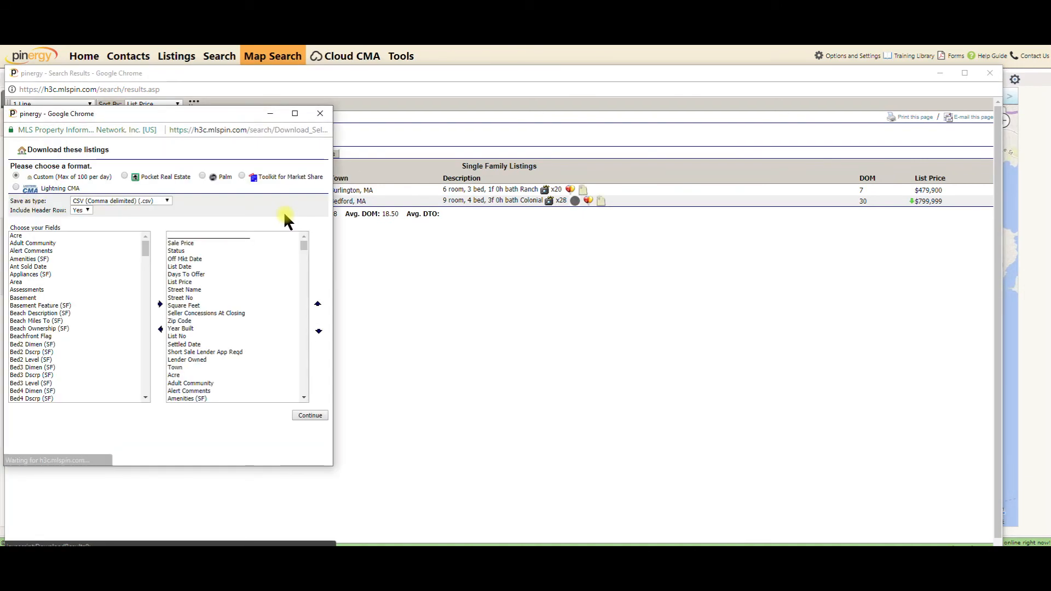
pyautogui.click(310, 415)
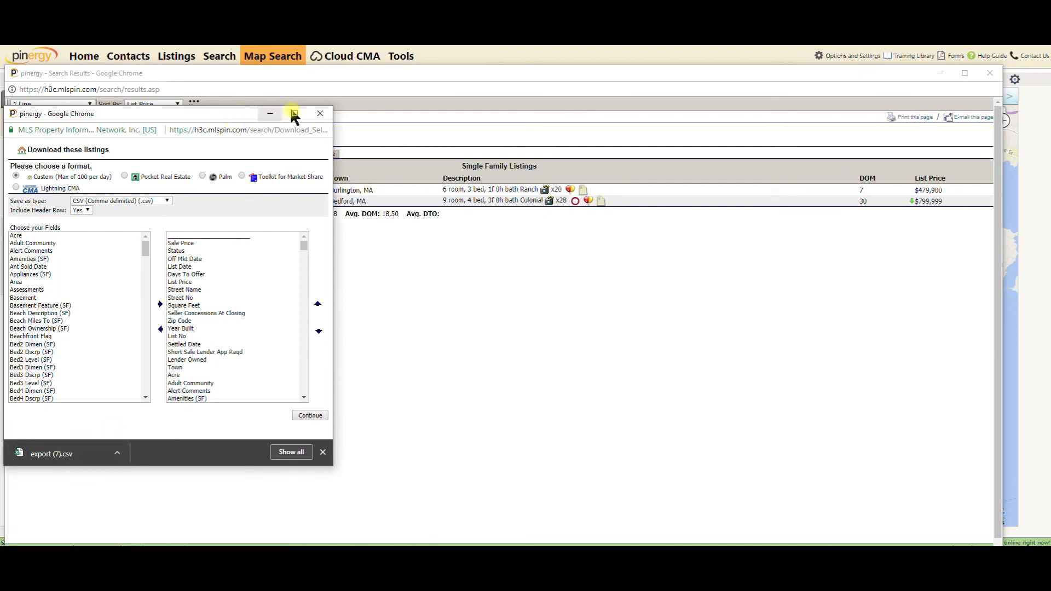
pyautogui.click(321, 114)
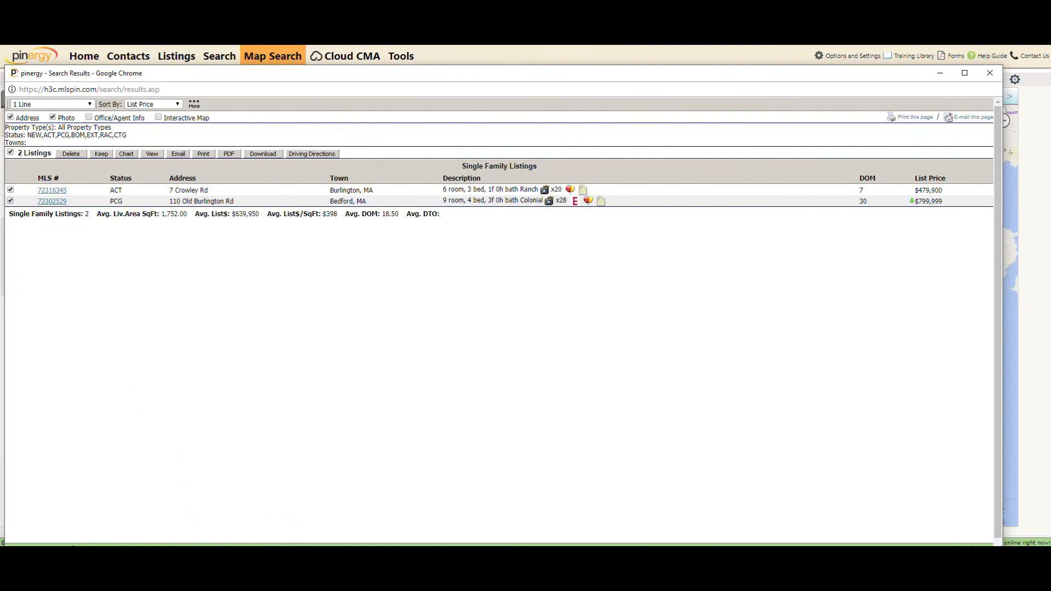
# Drag the exported export (6).csv from the Pinergy window onto Spark's Add Comparables Upload box
pyautogui.moveTo(312, 556)
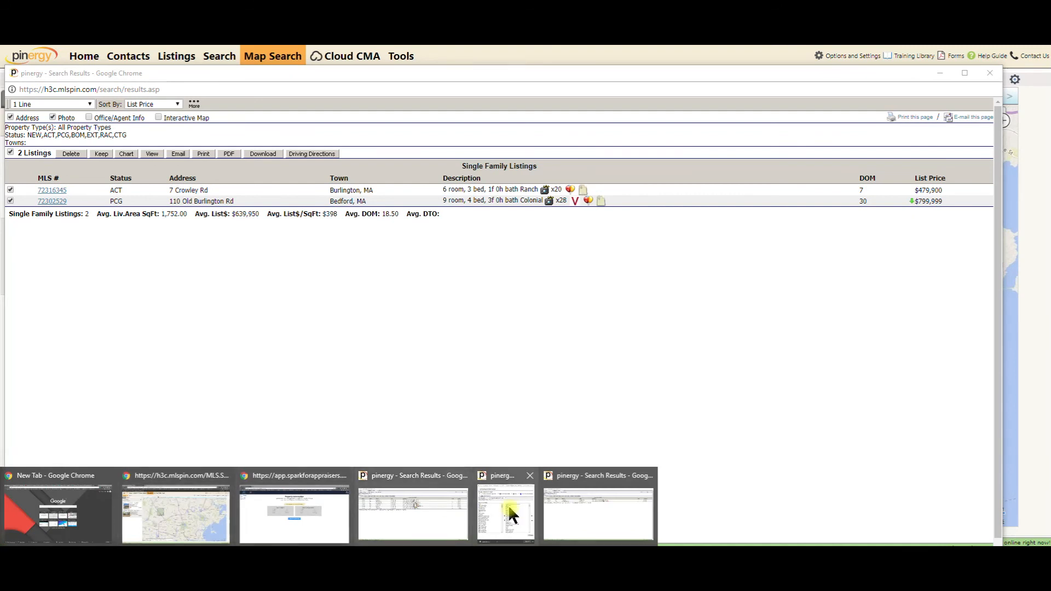
pyautogui.click(589, 504)
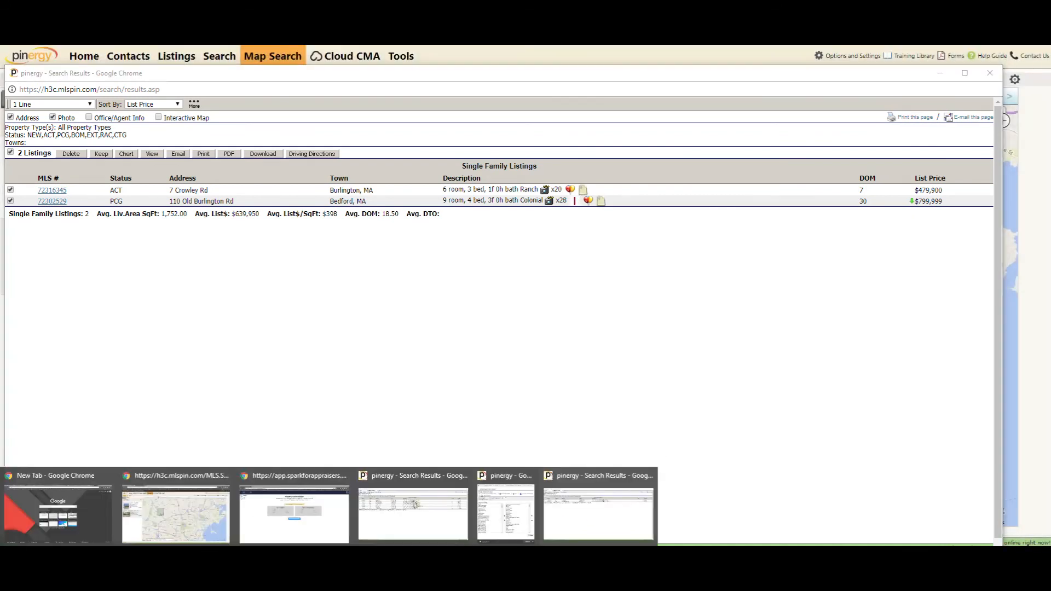
pyautogui.click(325, 512)
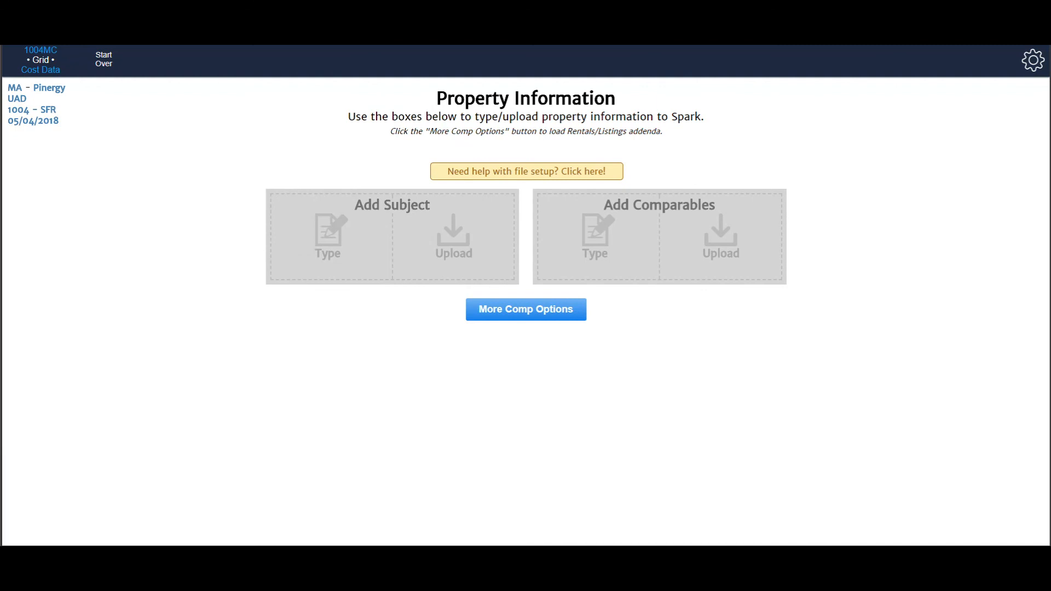
pyautogui.moveTo(0, 126); pyautogui.dragTo(103, 72)
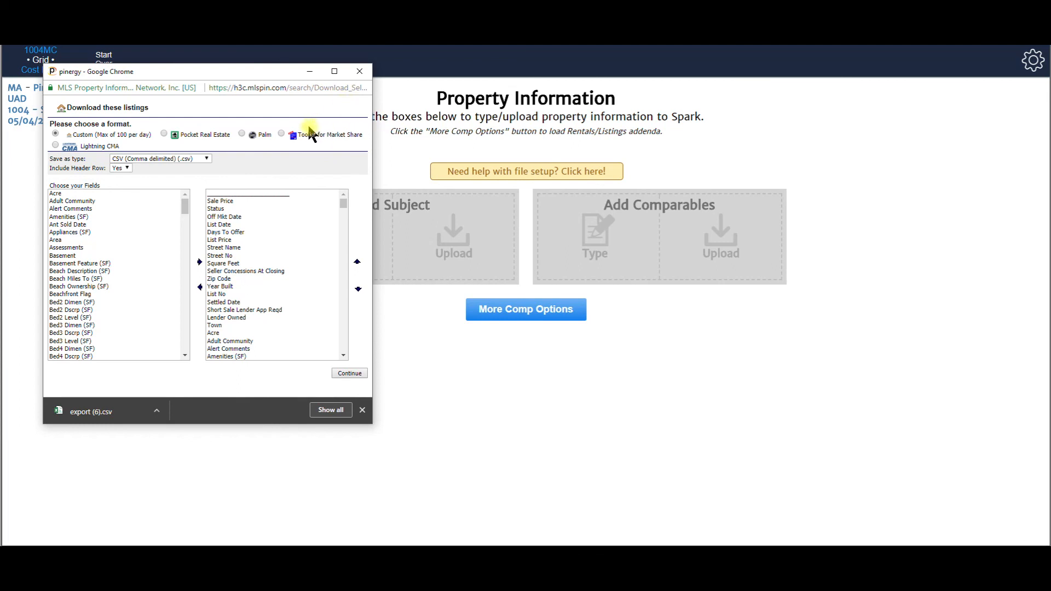
pyautogui.moveTo(98, 412); pyautogui.dragTo(736, 249)
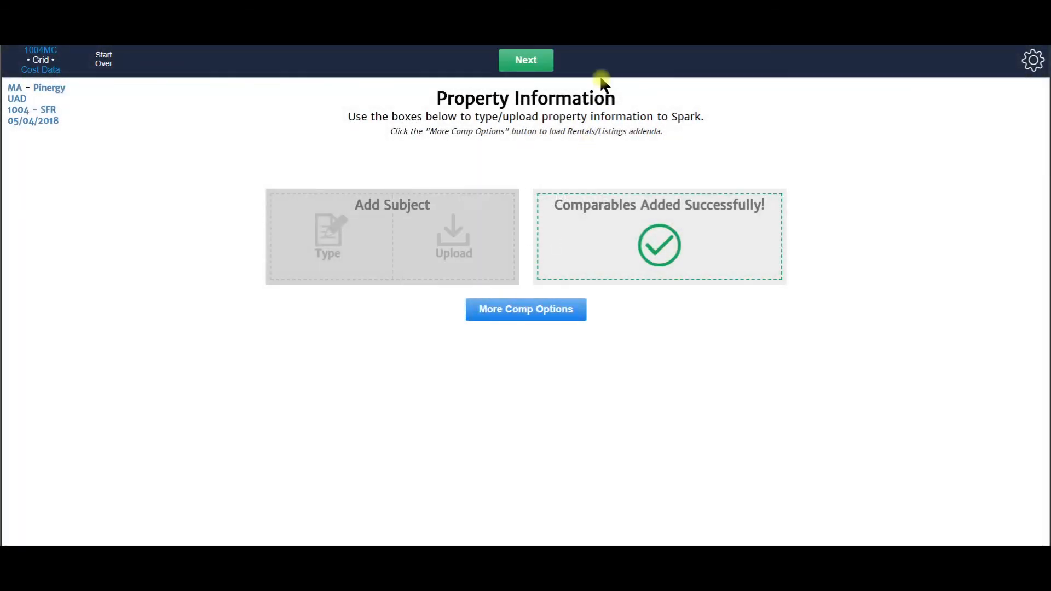
# Proceed to the Sales Grid and upload 15_SFR_MLSPIN_Modified as additional comparables
pyautogui.click(527, 61)
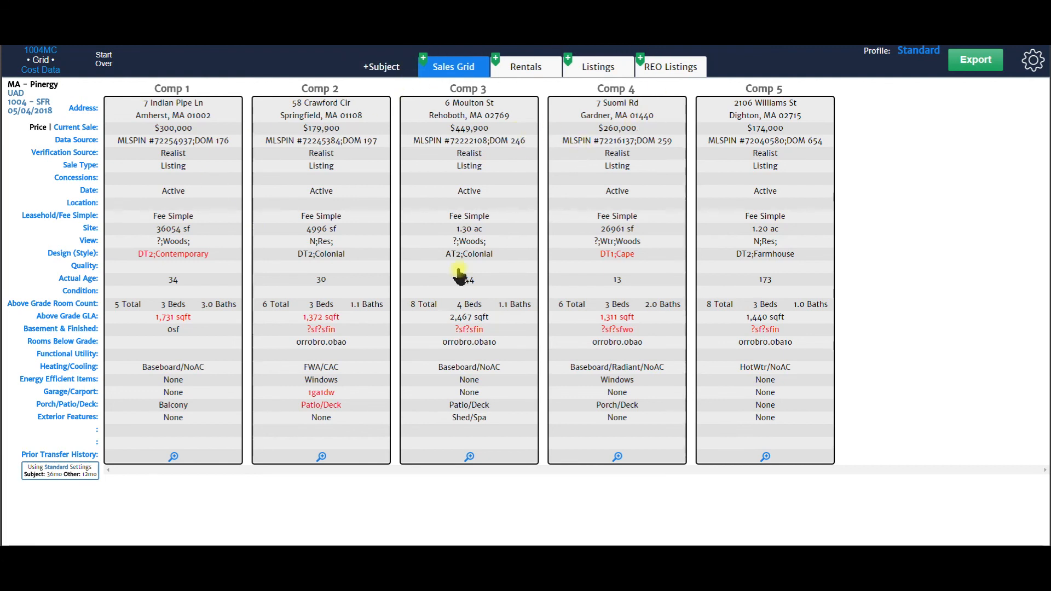
pyautogui.click(424, 58)
pyautogui.click(592, 206)
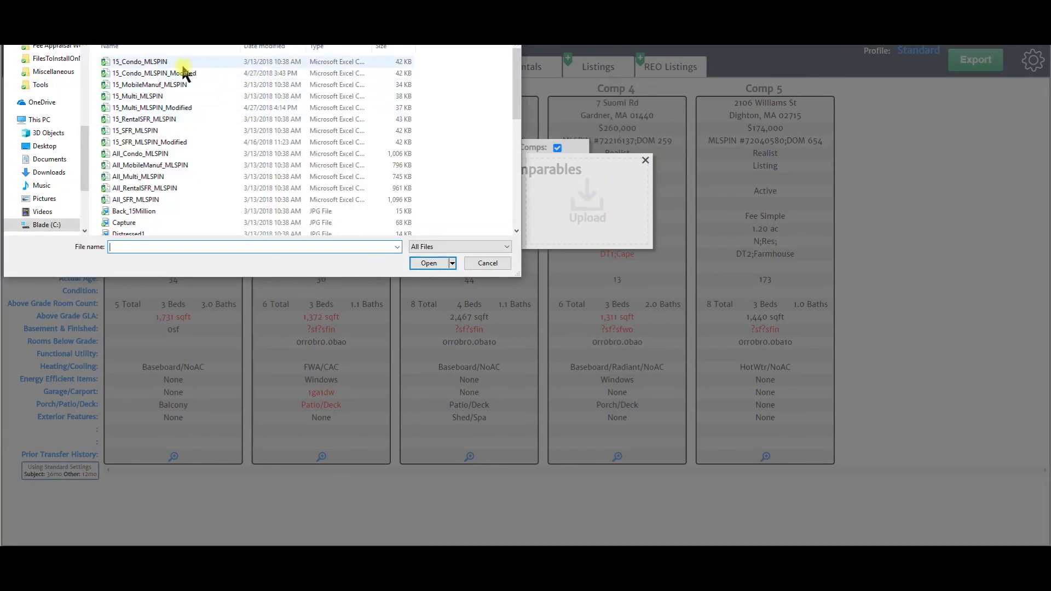
pyautogui.doubleClick(156, 143)
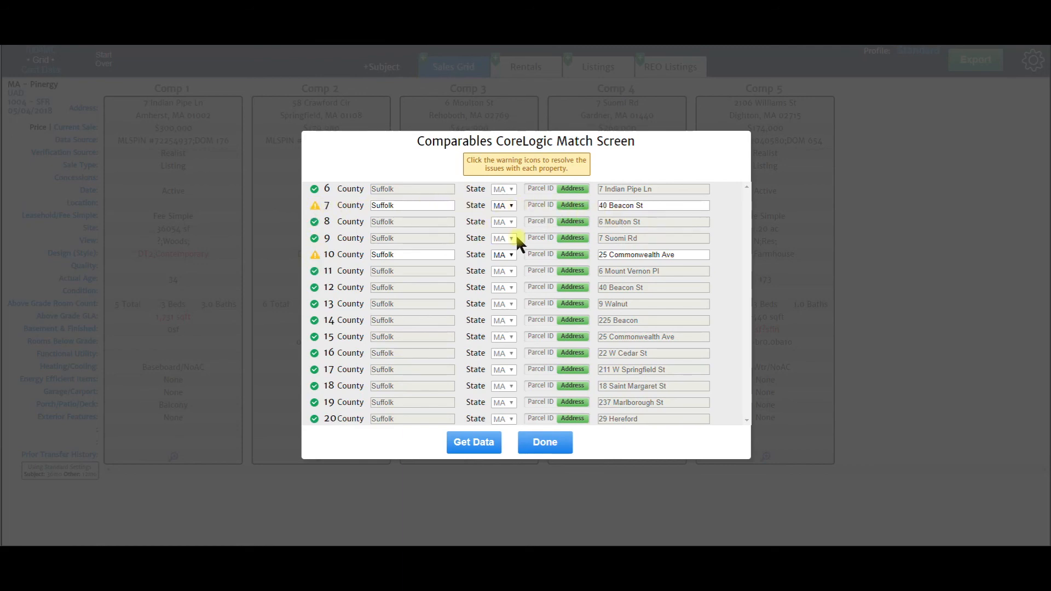
pyautogui.moveTo(650, 205); pyautogui.dragTo(586, 209)
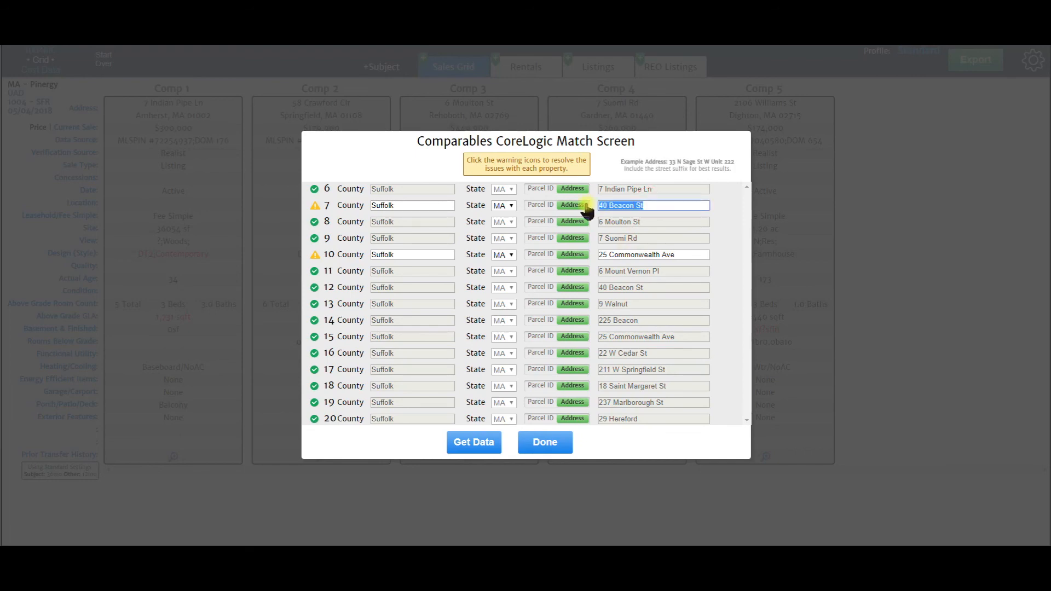
pyautogui.click(655, 206)
pyautogui.click(315, 208)
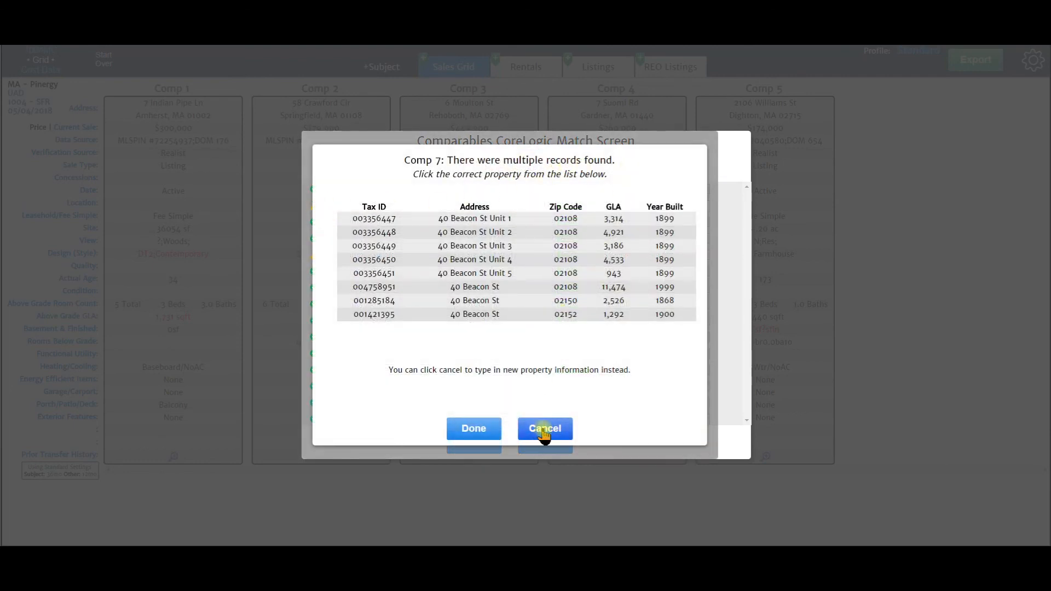
pyautogui.click(546, 431)
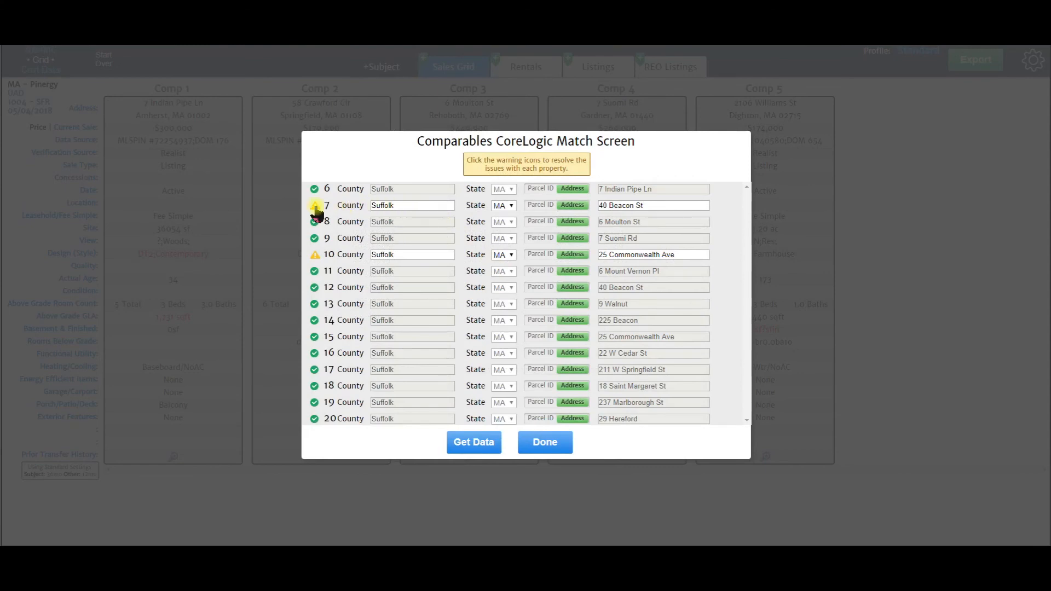
pyautogui.click(317, 207)
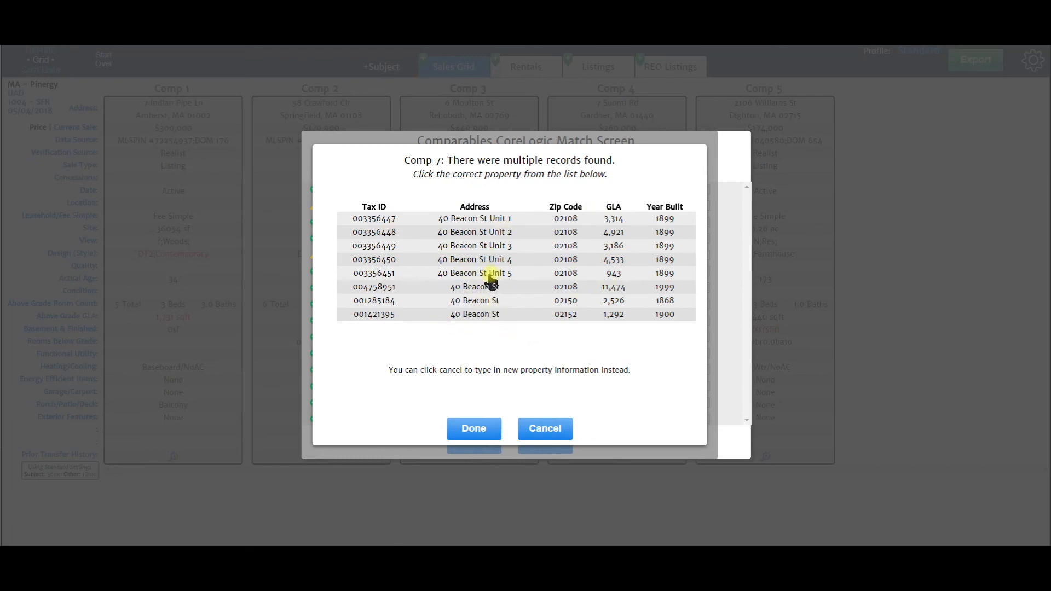
pyautogui.click(479, 429)
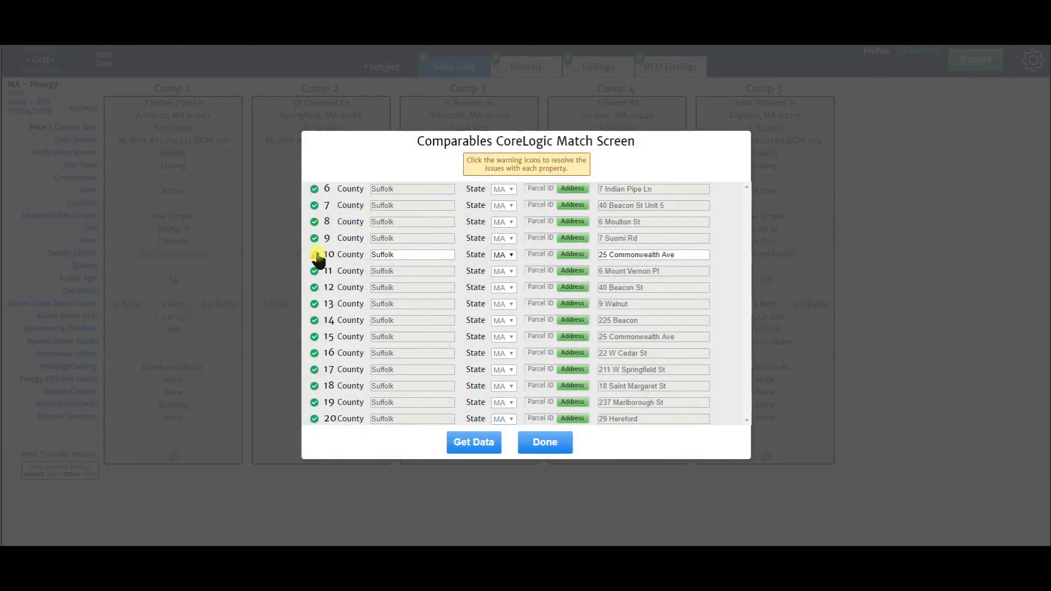
pyautogui.click(315, 255)
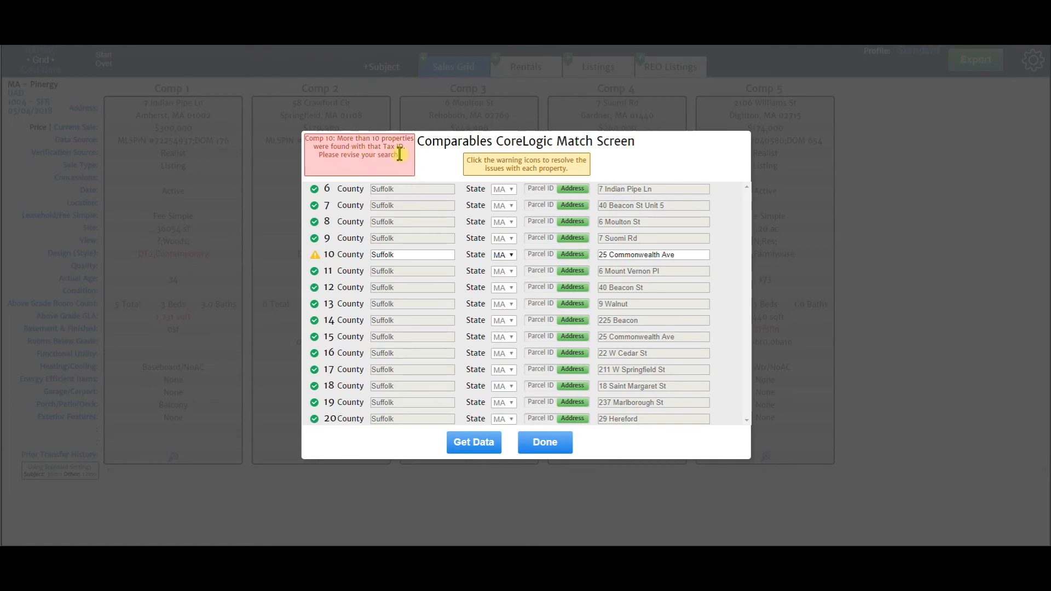
pyautogui.click(681, 253)
pyautogui.click(684, 255)
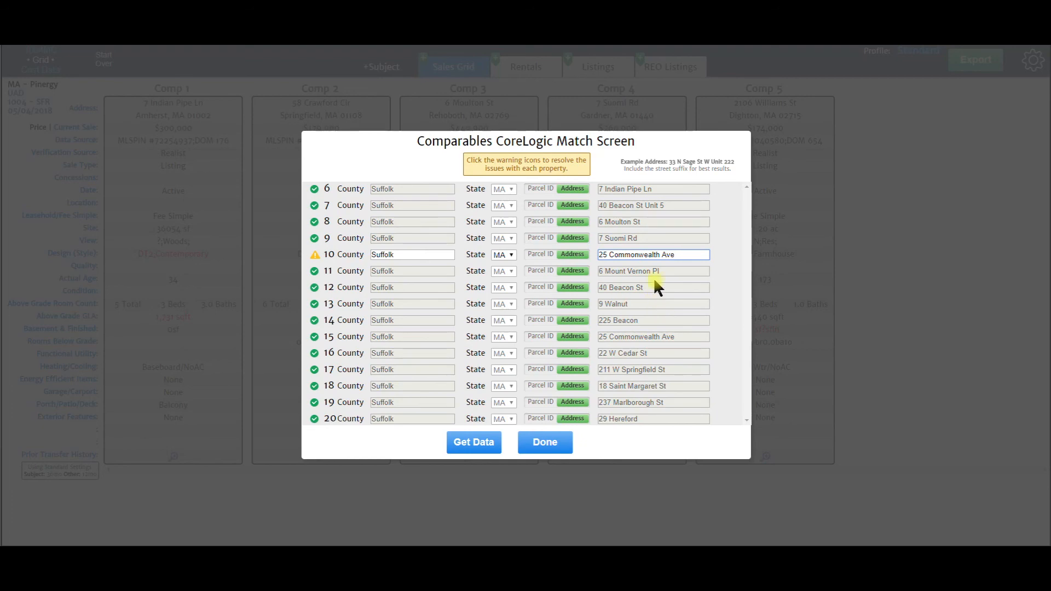
pyautogui.click(570, 257)
pyautogui.click(538, 255)
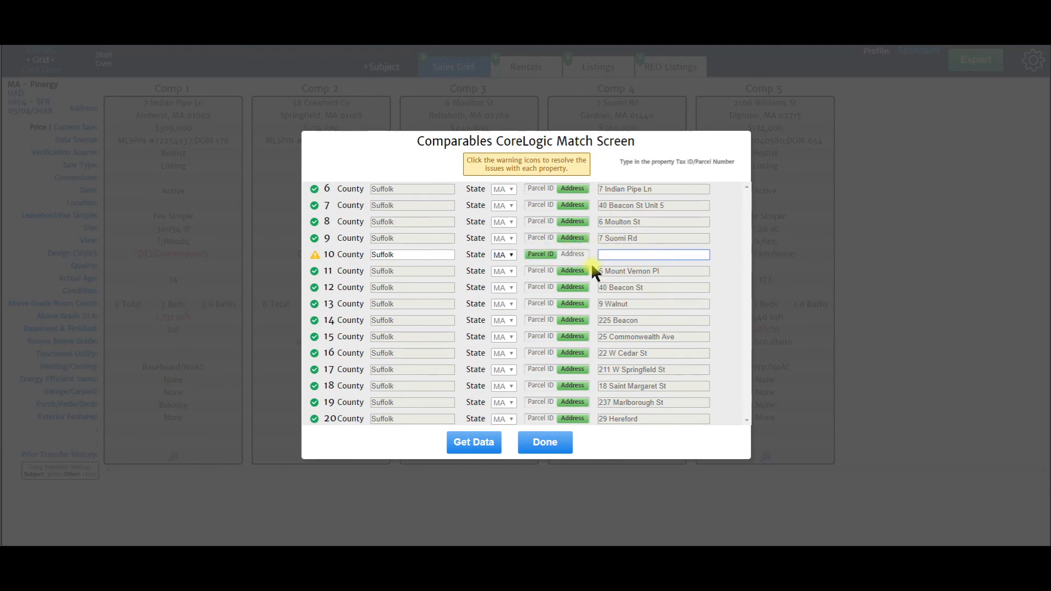
pyautogui.click(574, 255)
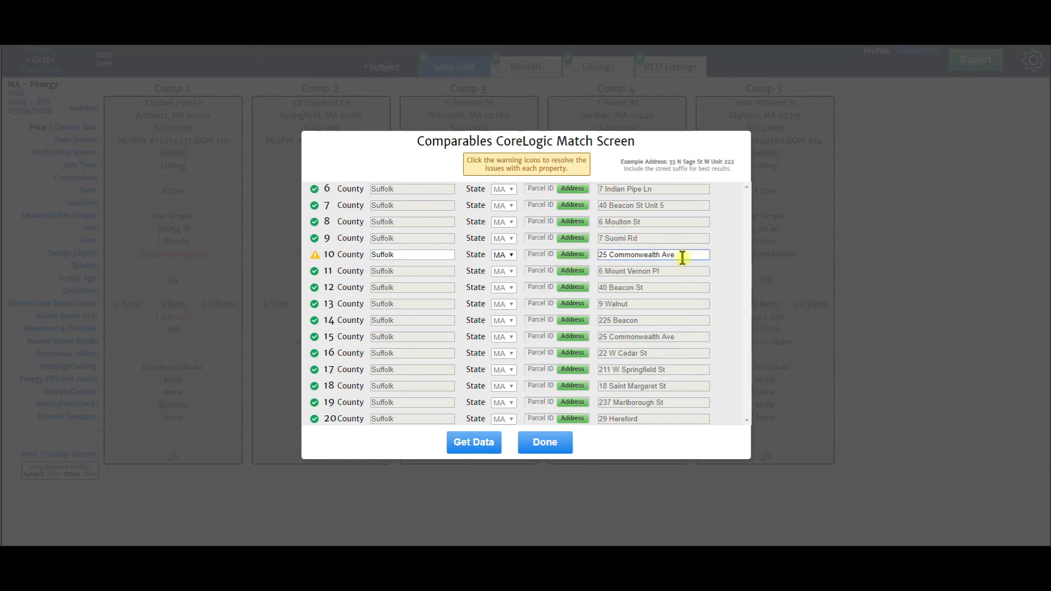
pyautogui.write('Unit 5')
pyautogui.click(471, 443)
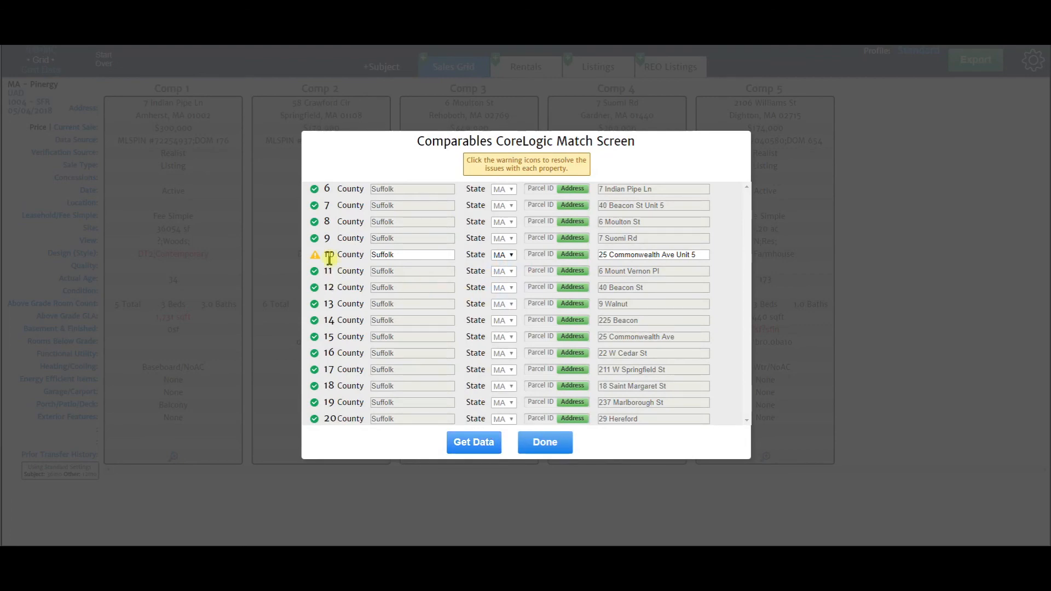
pyautogui.click(702, 254)
pyautogui.click(704, 256)
pyautogui.moveTo(687, 255); pyautogui.dragTo(674, 256)
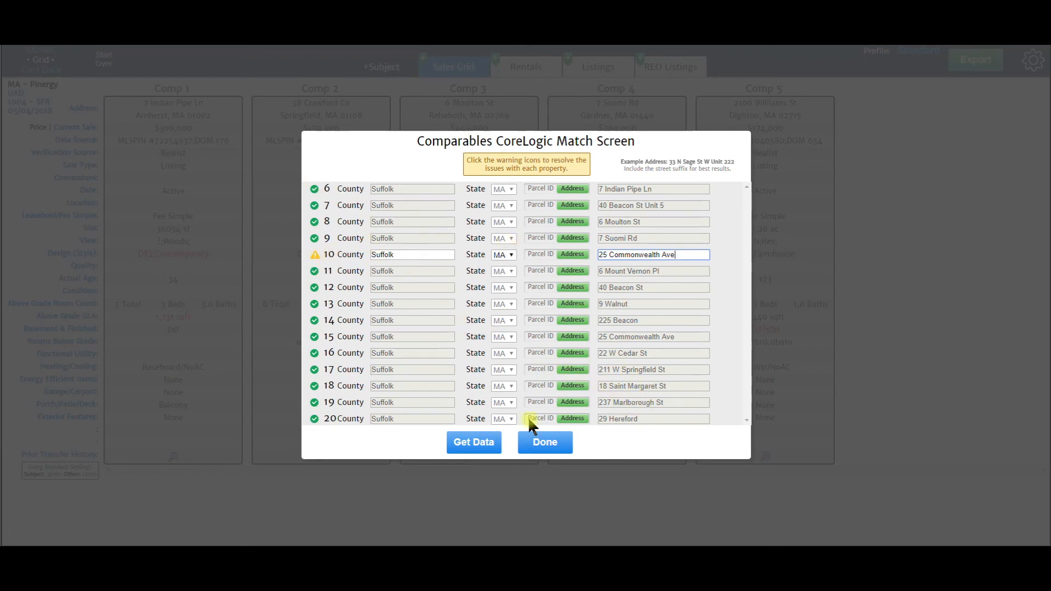
# Confirm the CoreLogic matches with Done and scroll across the Sales Grid's 20 comps
pyautogui.click(545, 442)
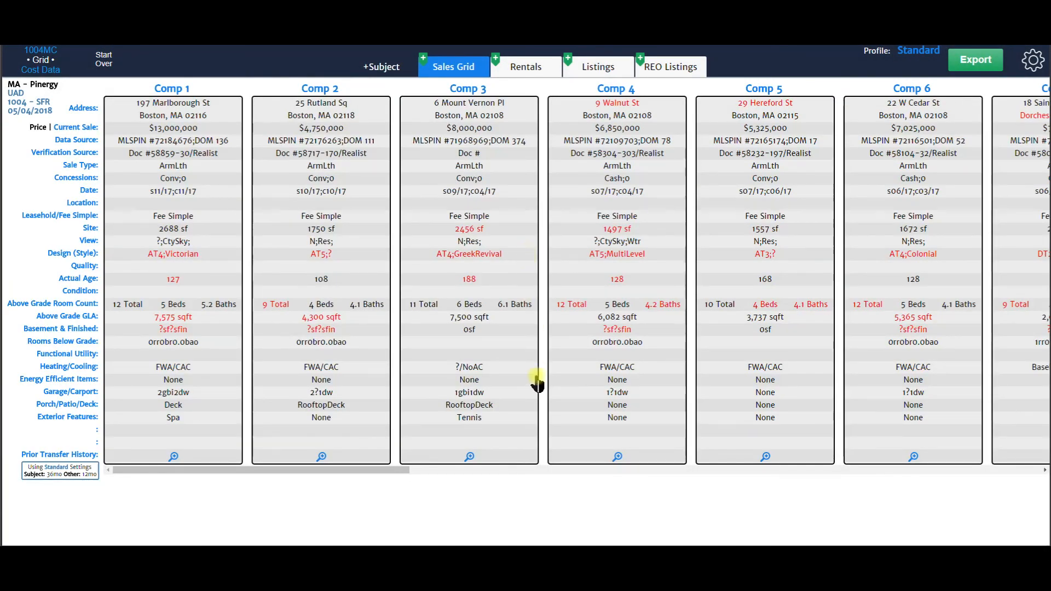
pyautogui.moveTo(226, 470); pyautogui.dragTo(879, 476)
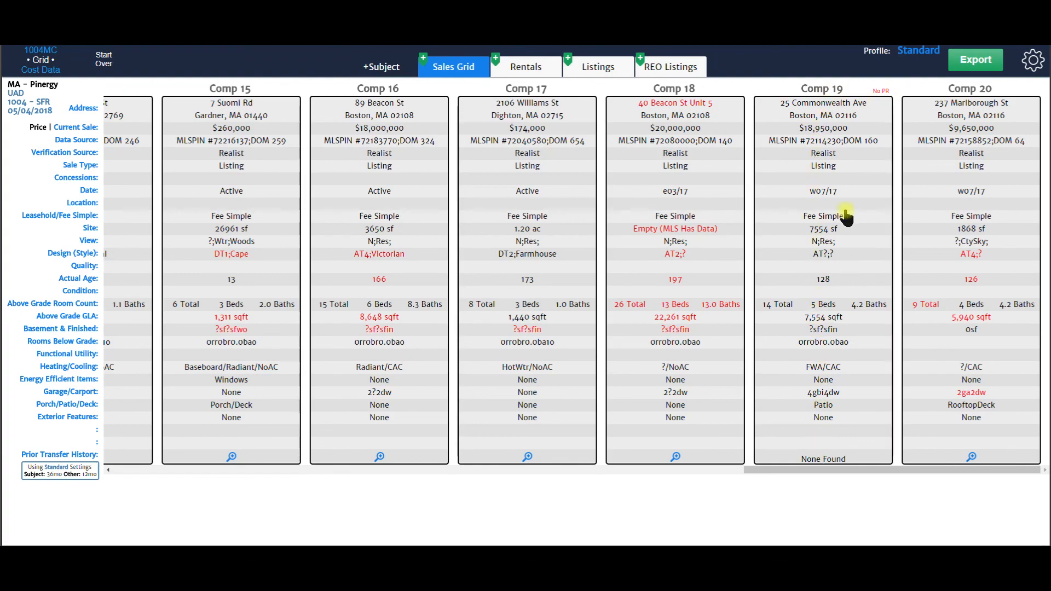
pyautogui.moveTo(888, 470); pyautogui.dragTo(224, 474)
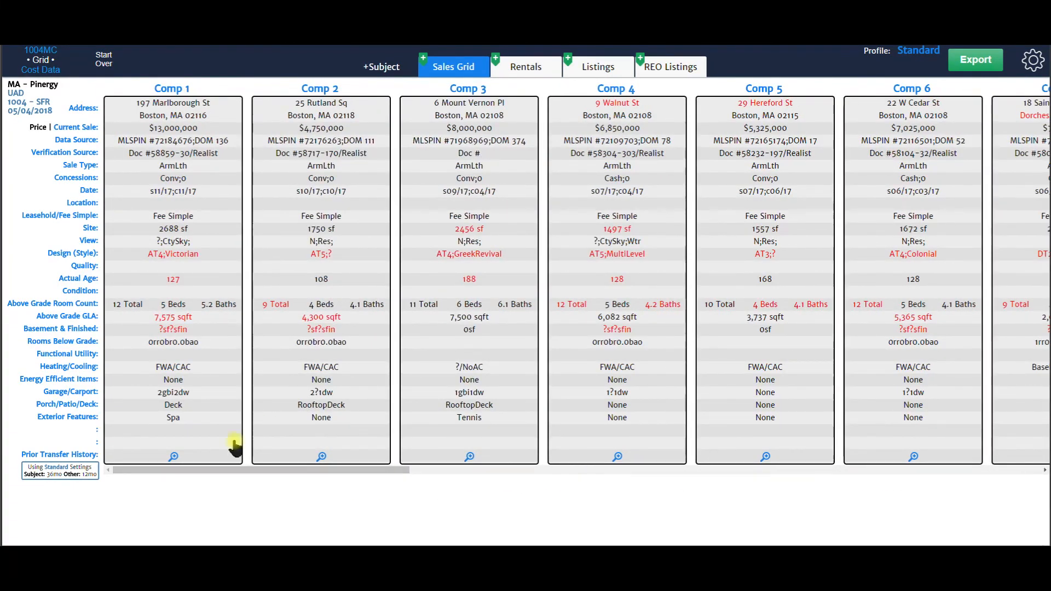